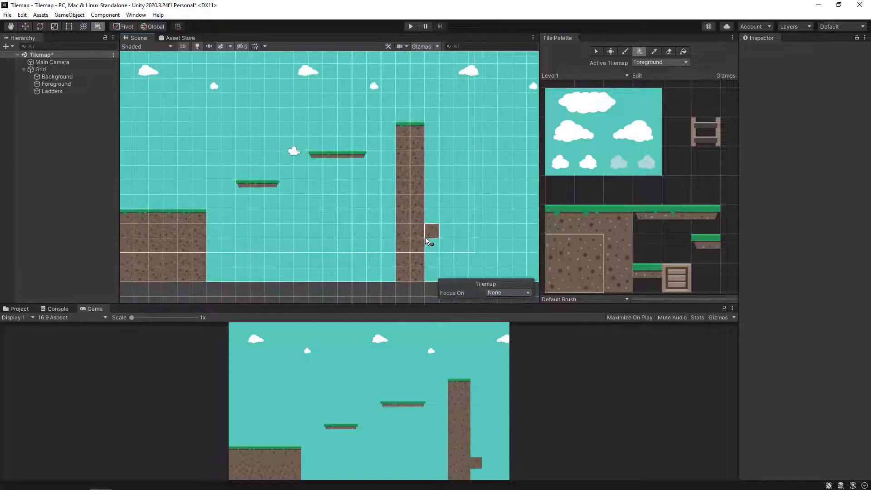
left_click_drag(429, 241, 455, 254)
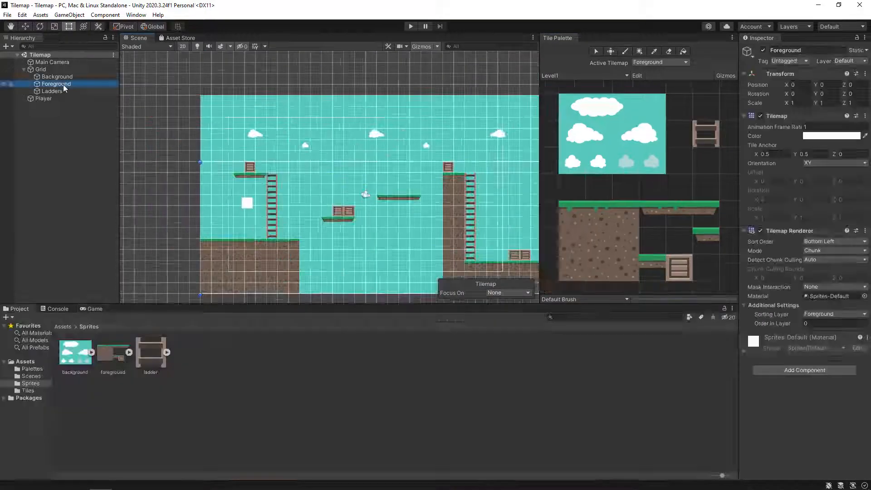
left_click(804, 370)
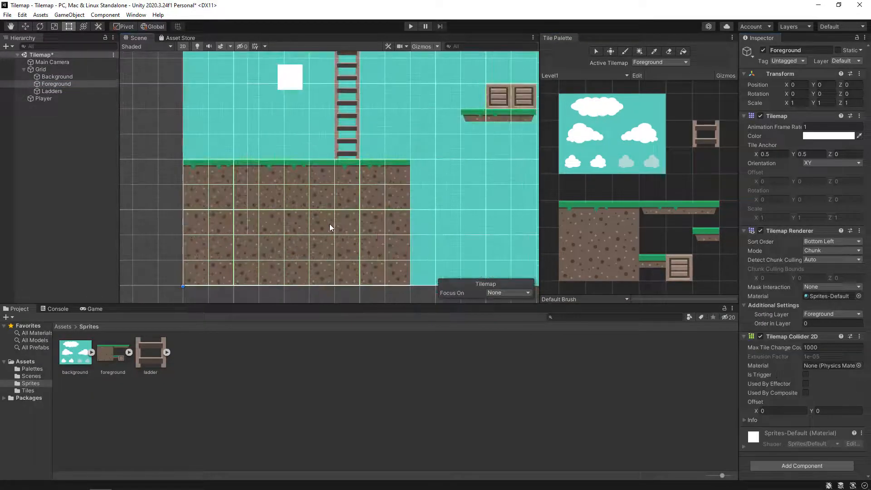
left_click(799, 465)
left_click(837, 429)
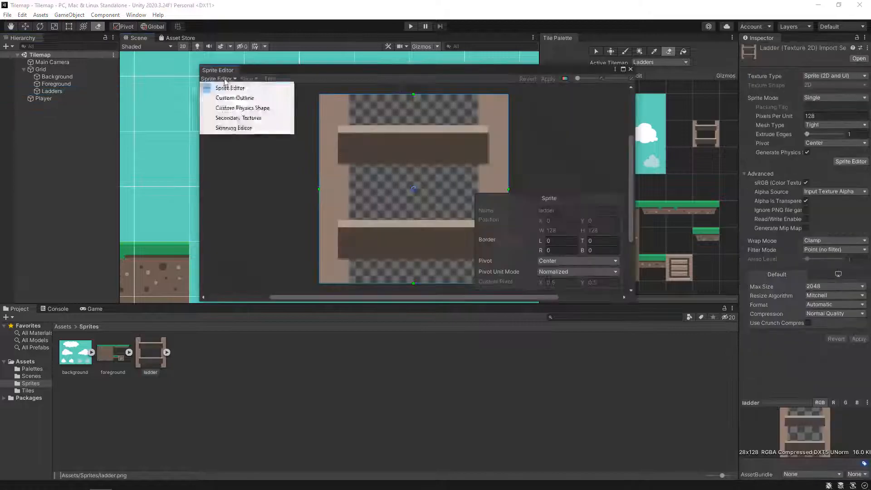
left_click(243, 109)
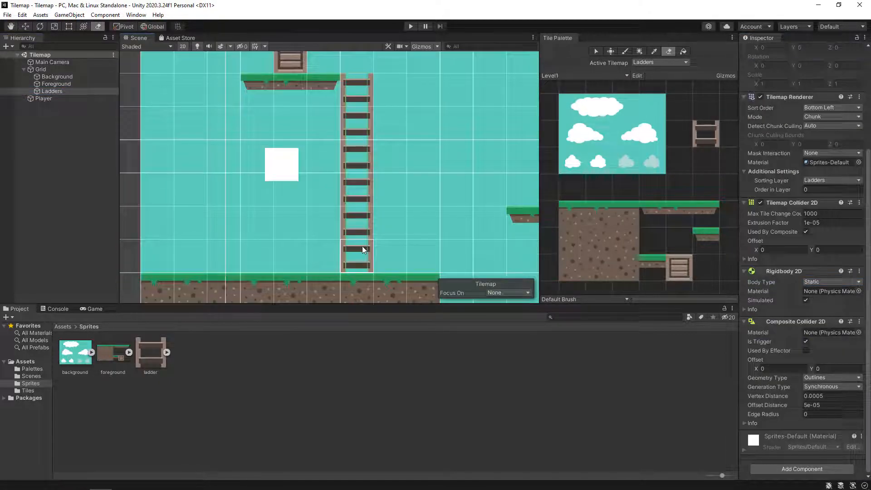
left_click(52, 91)
left_click(844, 61)
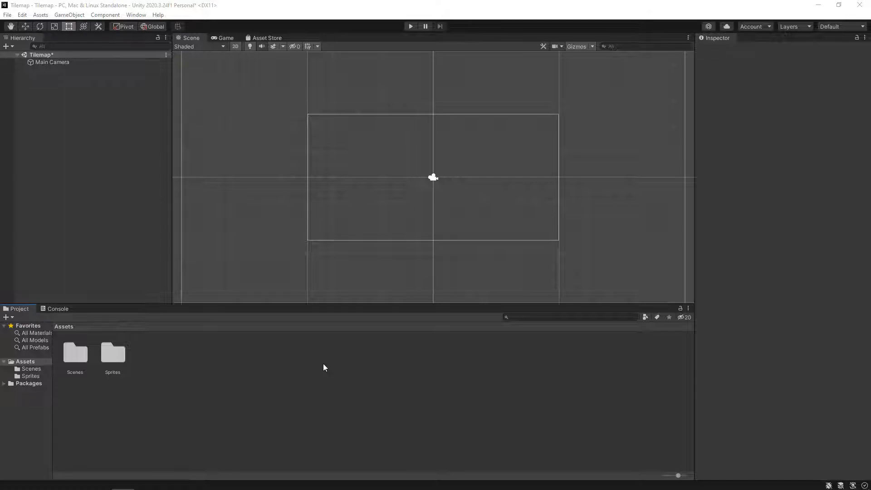
Step: Open the Sprites folder and examine the foreground, background and ladder images at full size
double_click(122, 350)
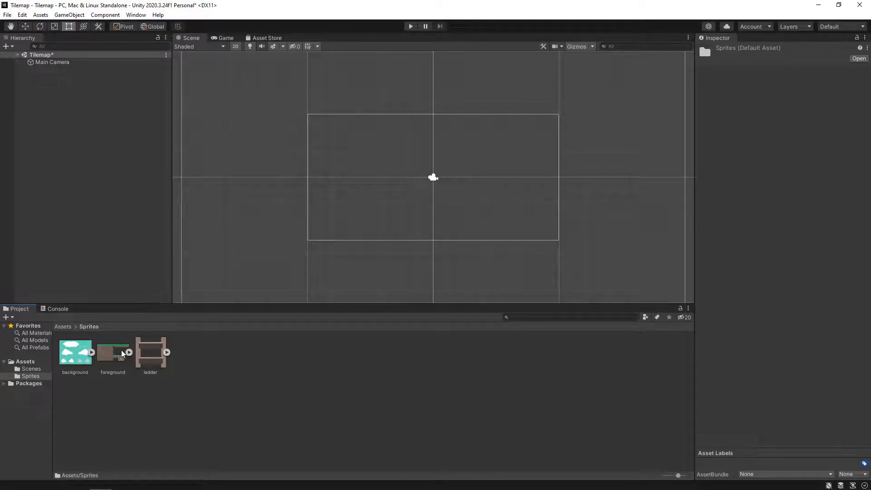
double_click(122, 352)
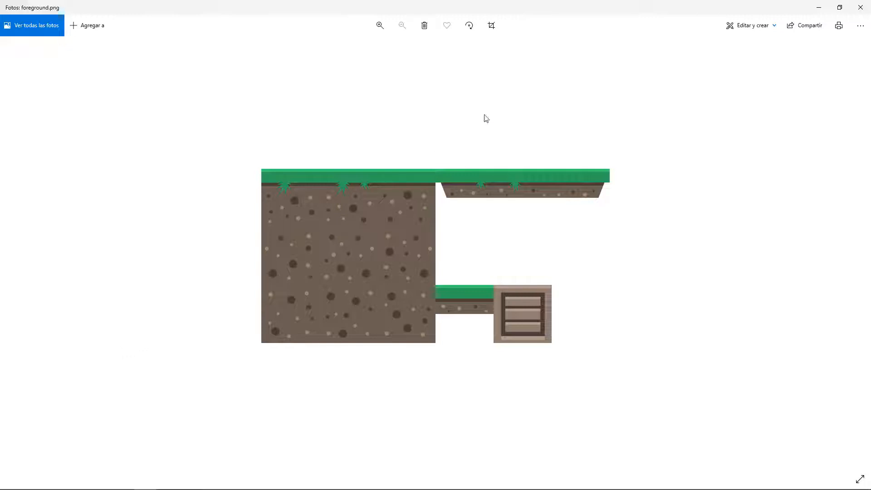
left_click(861, 7)
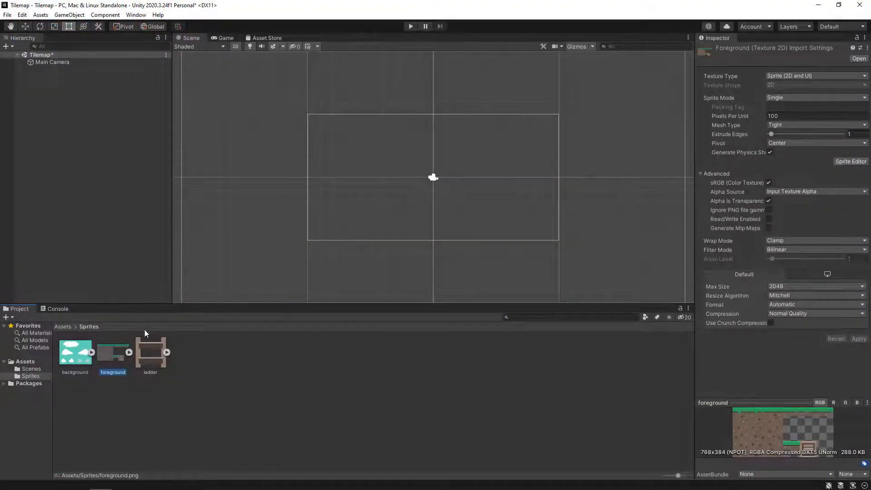
double_click(81, 352)
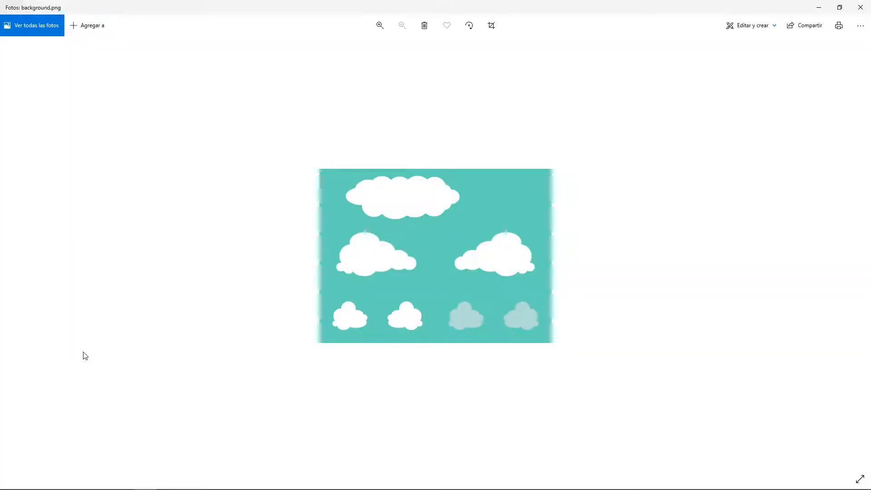
left_click(861, 7)
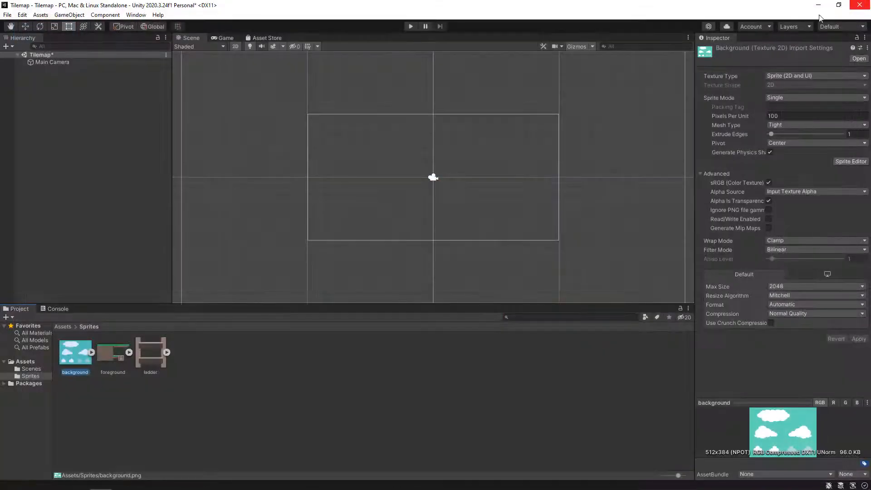
left_click(157, 361)
double_click(157, 361)
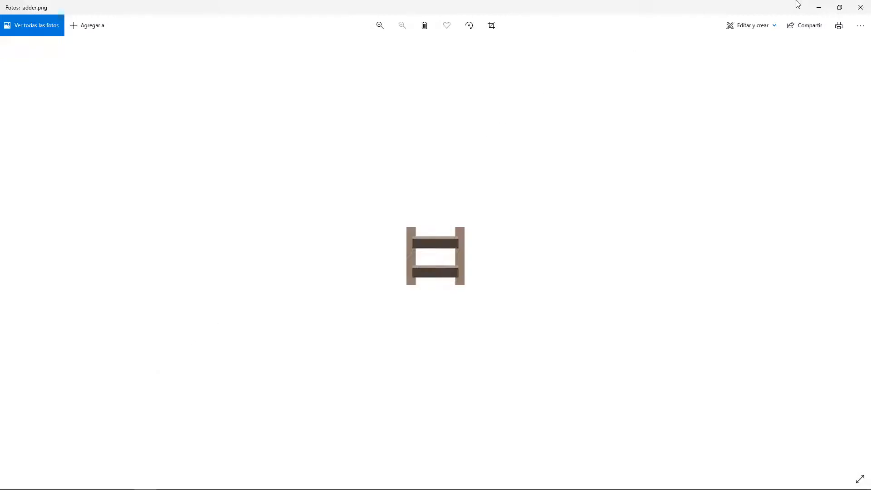
left_click(861, 7)
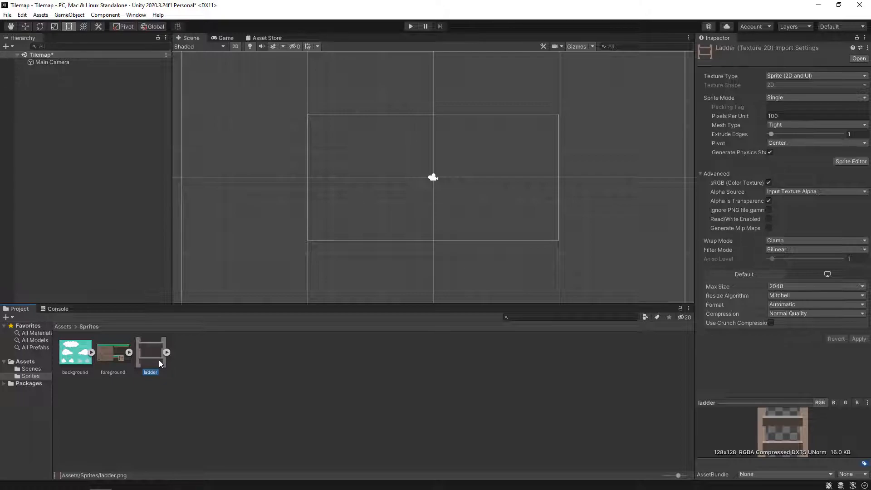
Step: Set the background, foreground and ladder textures to 128 pixels per unit with Point (no filter) filtering, and apply the import settings
left_click(81, 352)
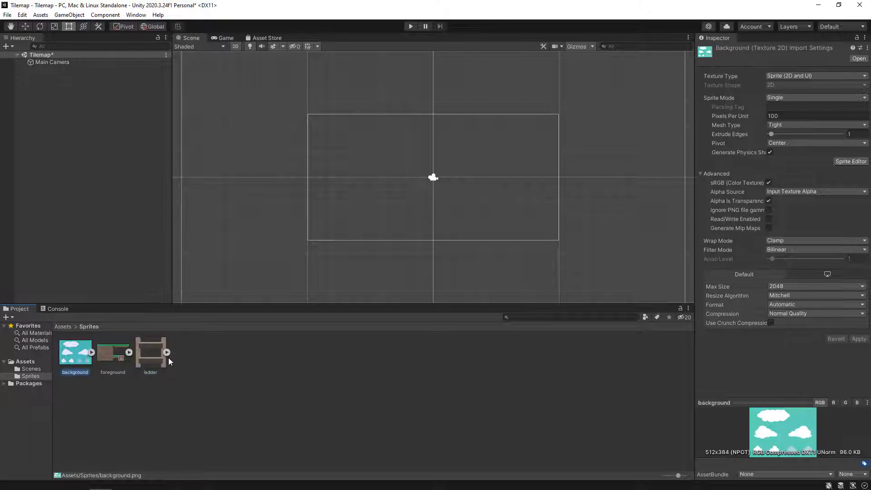
left_click(154, 357, "shift")
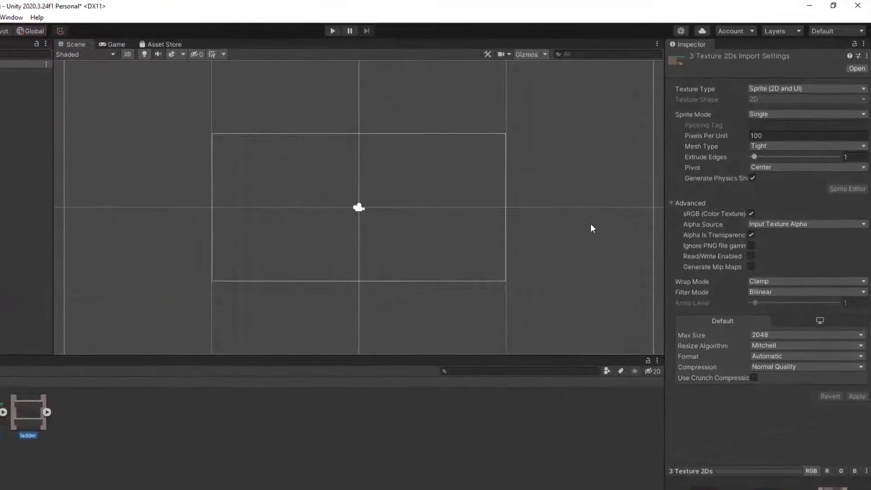
left_click(780, 136)
type("128")
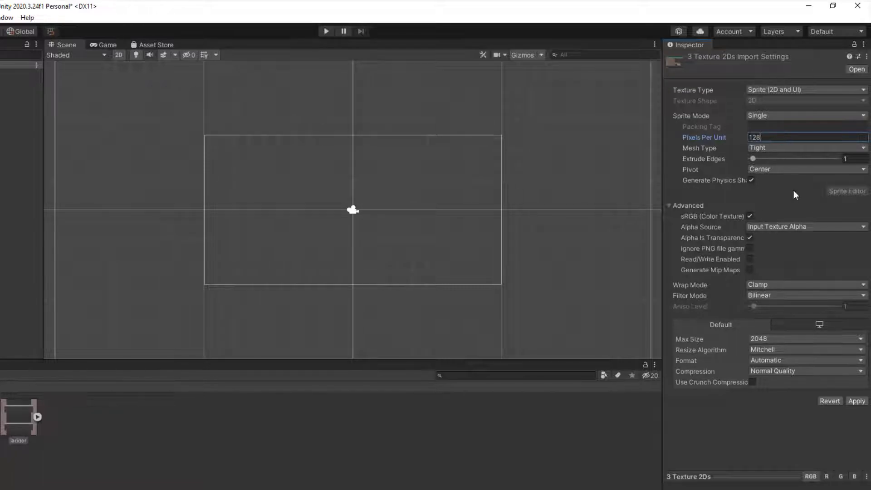
left_click(798, 295)
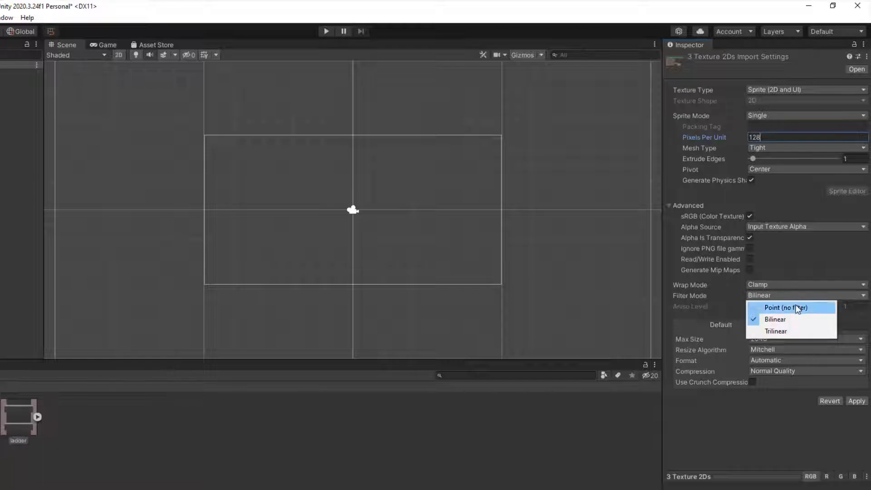
left_click(797, 308)
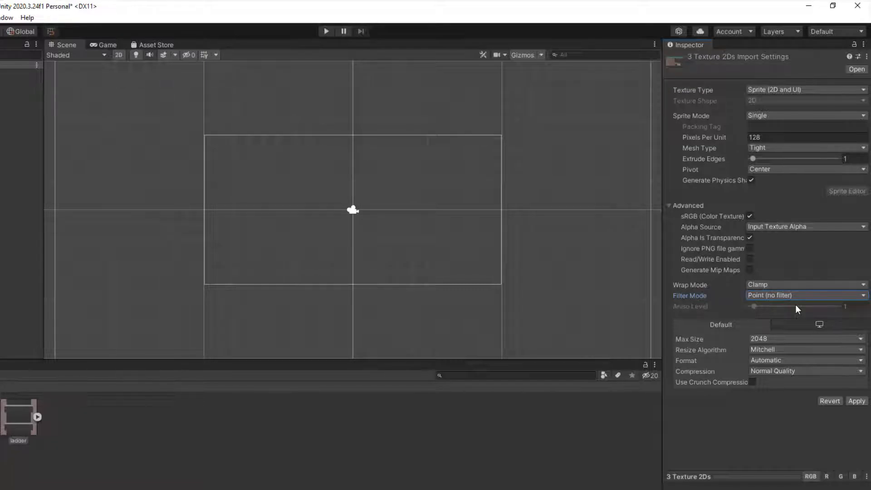
left_click(856, 401)
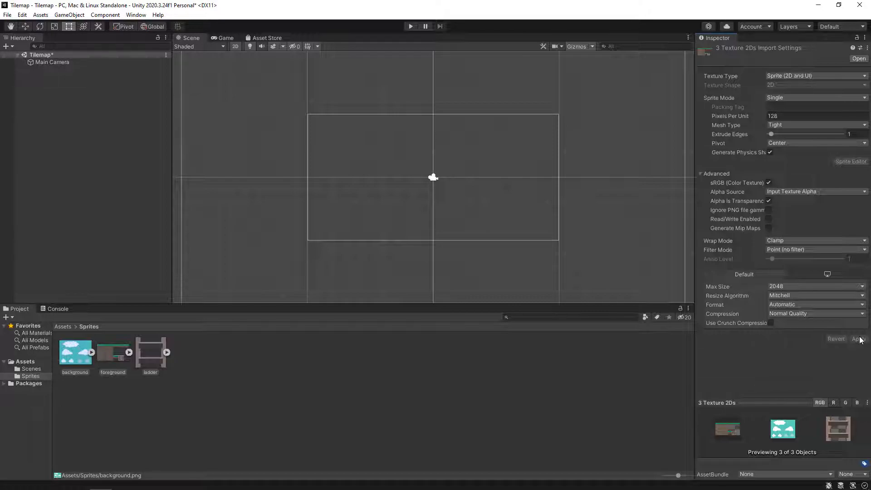
Step: Change the foreground texture's sprite mode to Multiple and apply the import settings
left_click(117, 350)
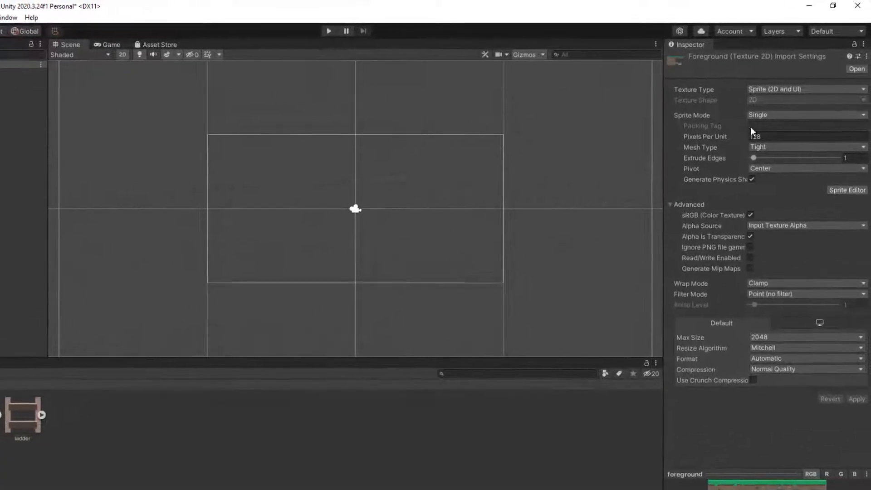
left_click(770, 114)
left_click(773, 139)
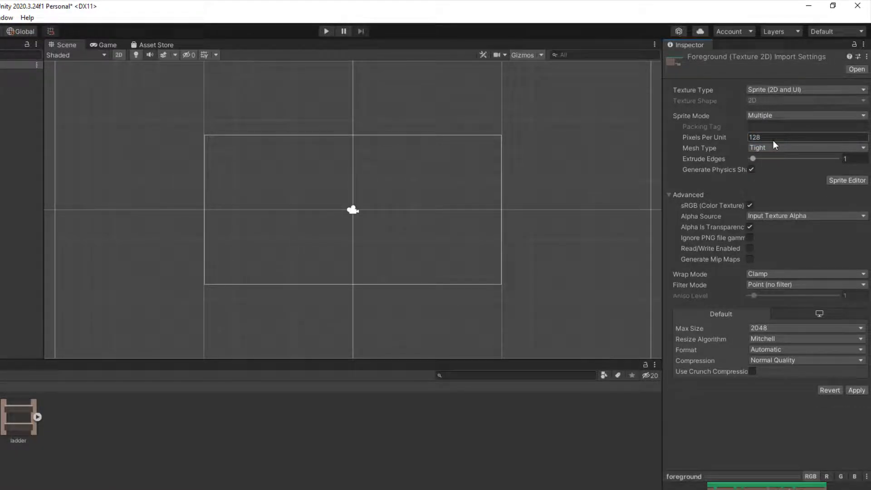
left_click(860, 392)
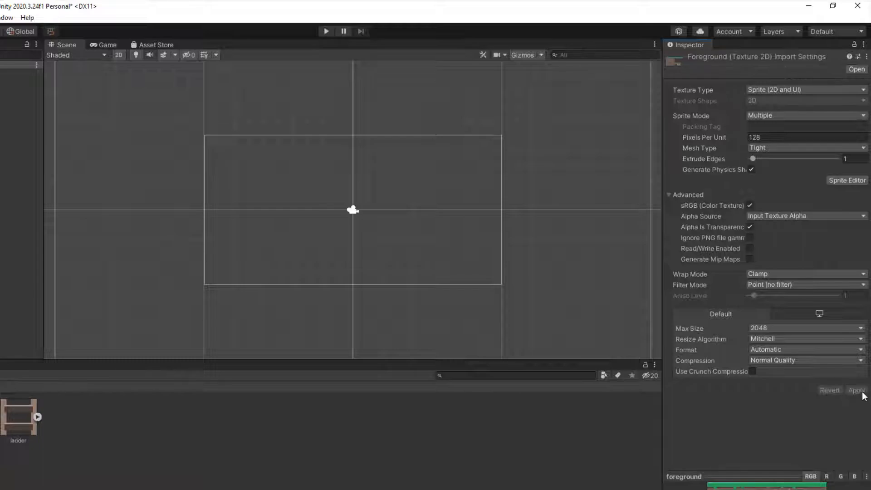
Step: Slice the foreground texture in the Sprite Editor by cell size into 128 x 128 pixel sprites, apply, and check the resulting sprites
left_click(845, 180)
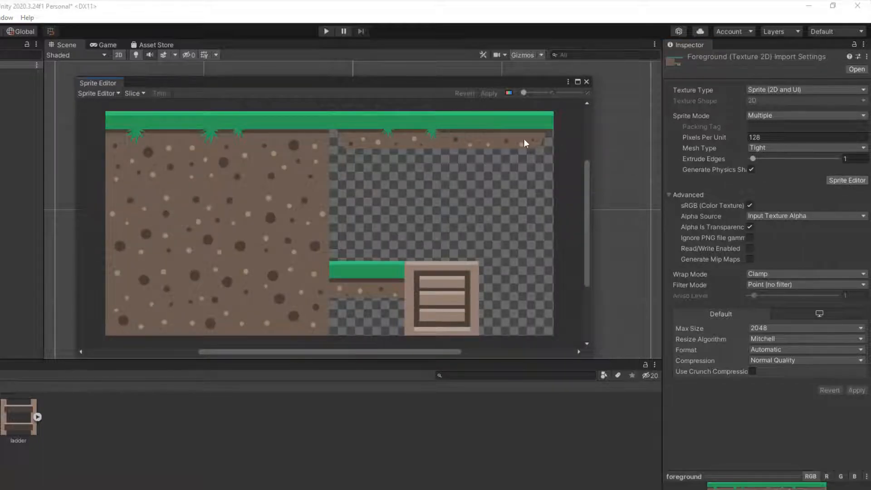
left_click(136, 93)
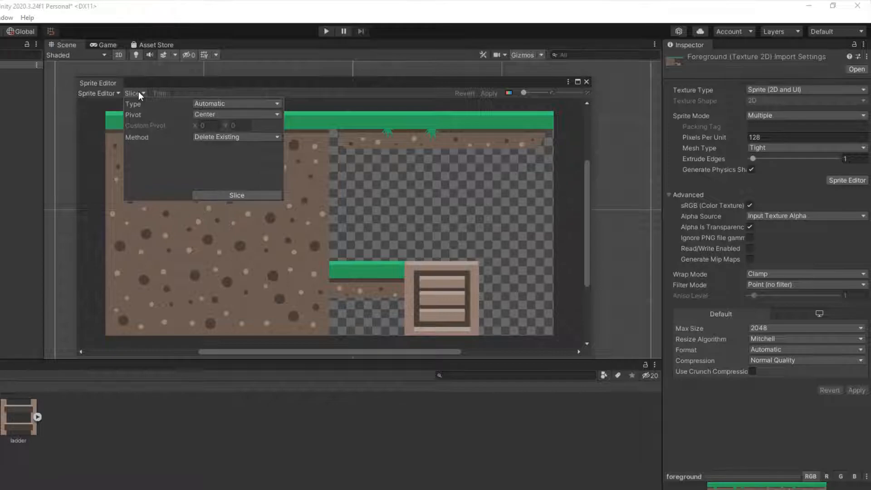
left_click(232, 103)
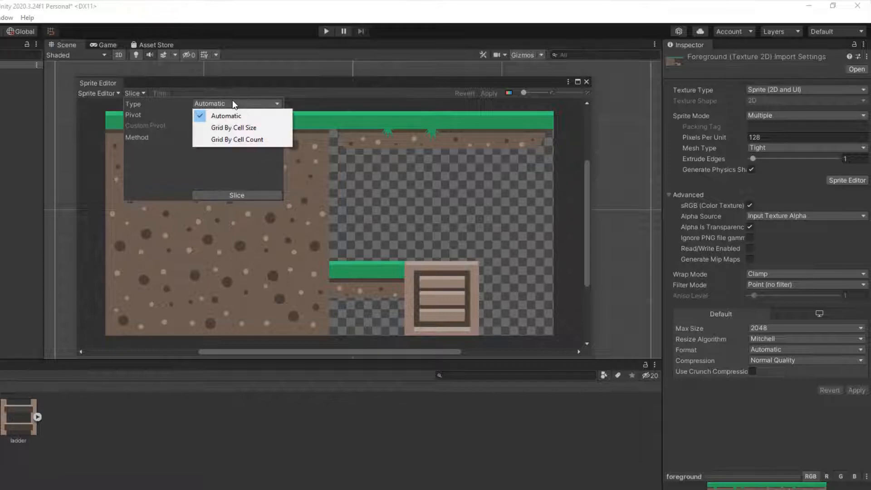
left_click(240, 127)
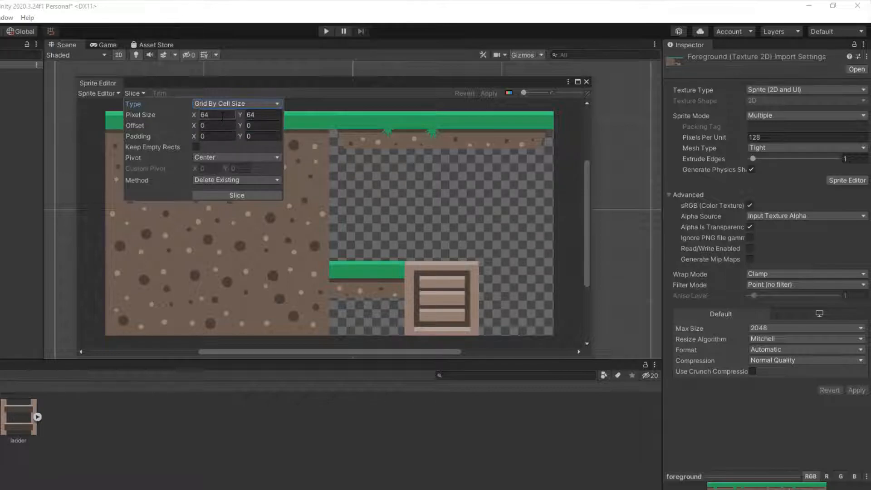
left_click(222, 114)
type("128")
key("Tab")
type("128")
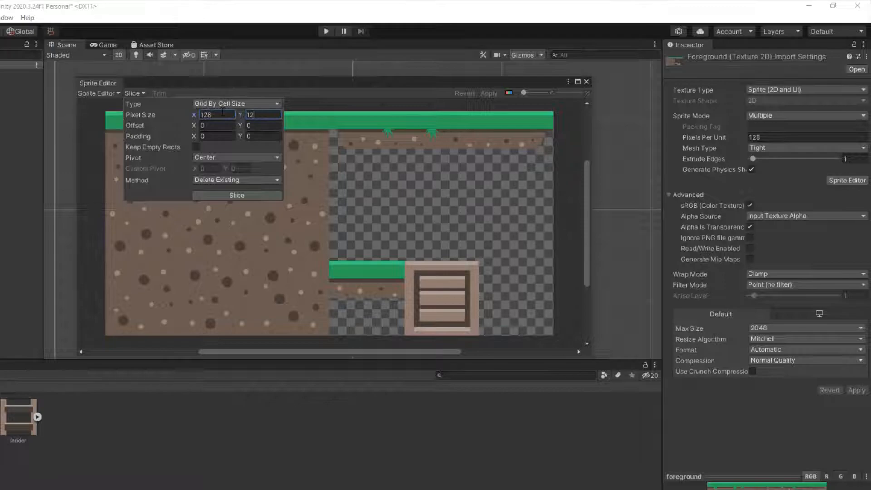
left_click(238, 194)
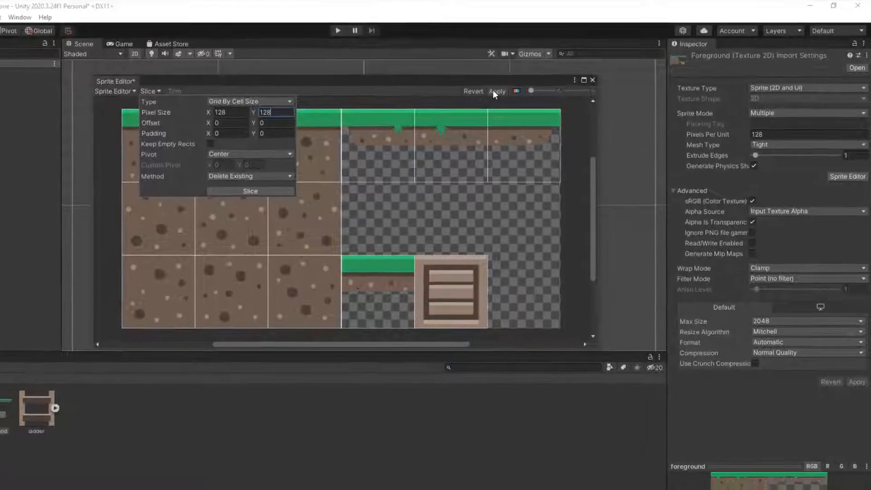
left_click(490, 93)
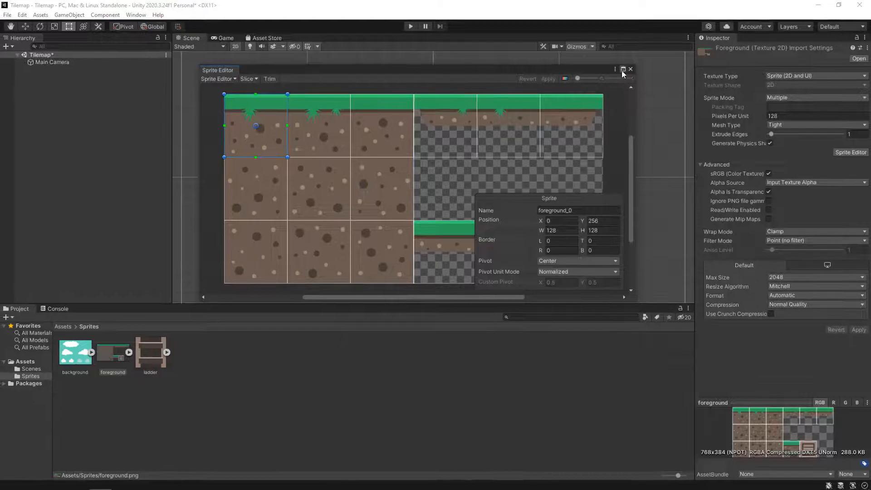
left_click(630, 69)
left_click(129, 352)
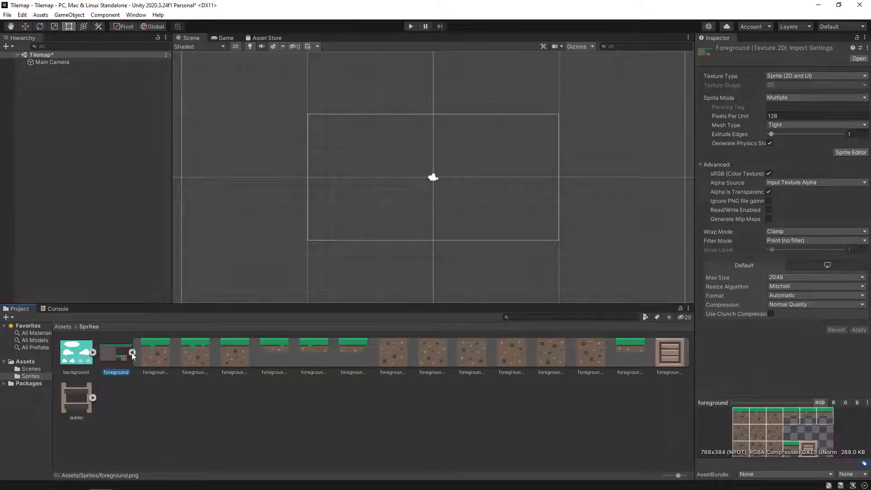
left_click(132, 353)
Step: Change the background texture's sprite mode to Multiple and apply the import settings
left_click(75, 352)
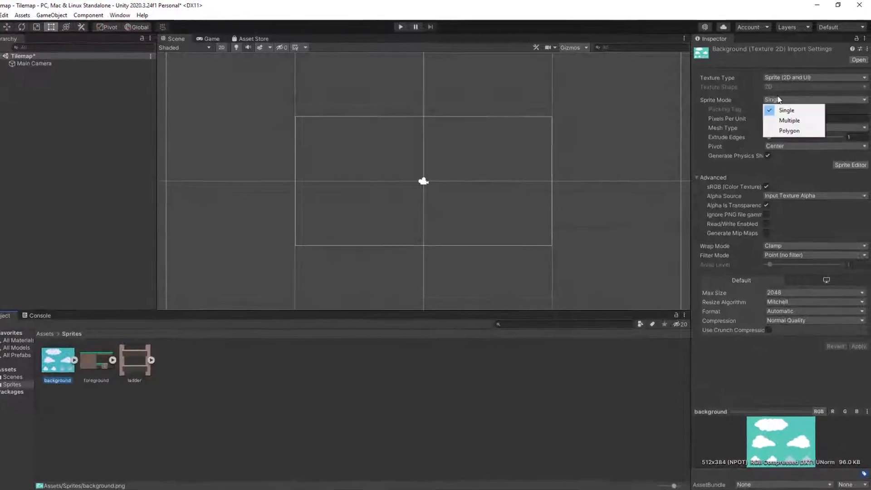
left_click(778, 99)
left_click(790, 118)
left_click(858, 346)
Step: Slice the background texture in the Sprite Editor by cell size into 128 x 128 pixel sprites, apply, and close the editor
left_click(852, 165)
left_click(210, 84)
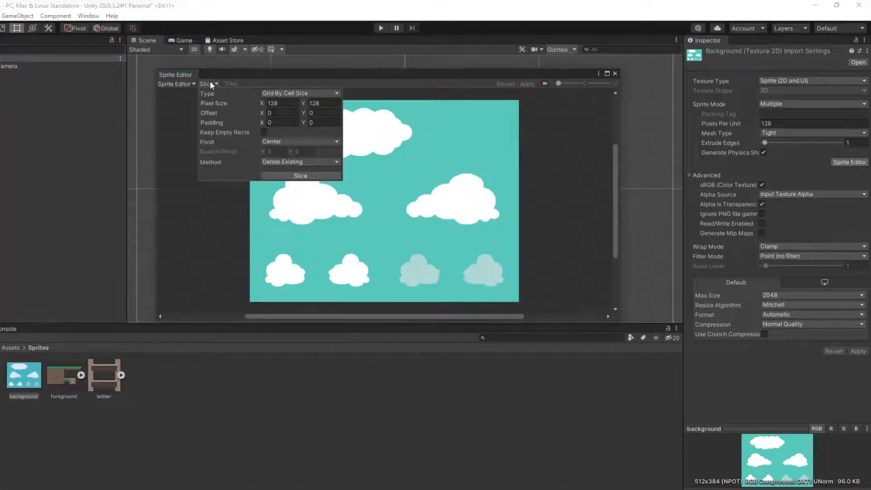
left_click(300, 176)
left_click(354, 136)
left_click(527, 84)
left_click(614, 73)
left_click(41, 380)
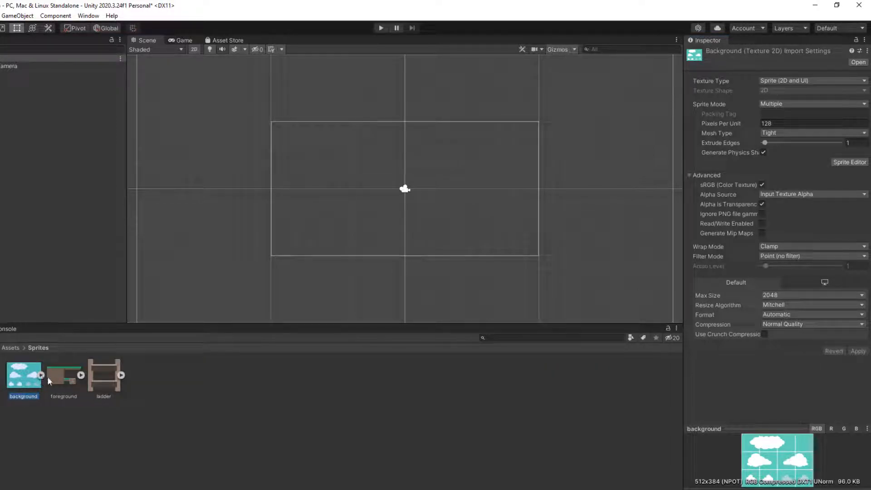
Step: Leave the ladder as a single sprite and open the 2D Tile Palette window
left_click(110, 386)
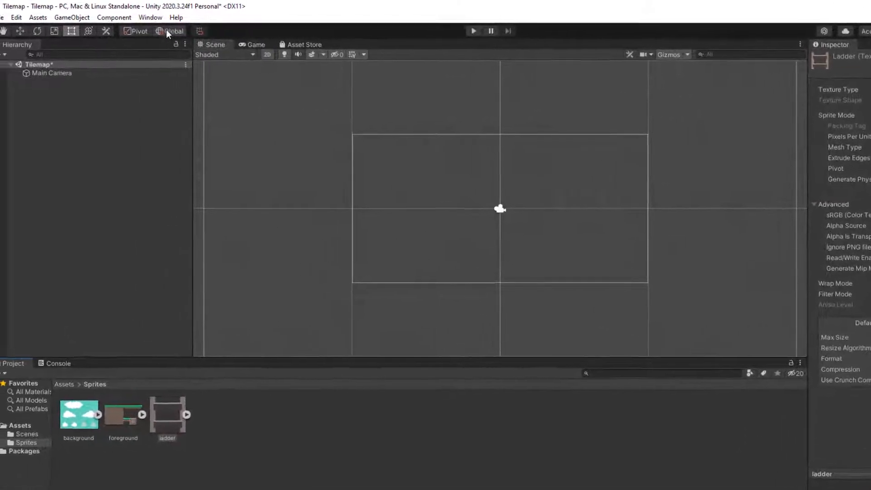
left_click(159, 18)
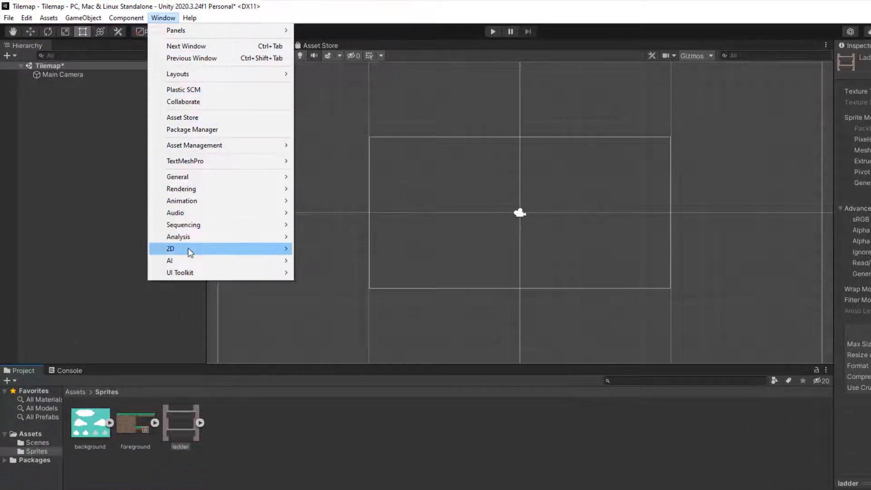
mouse_move(188, 249)
left_click(319, 260)
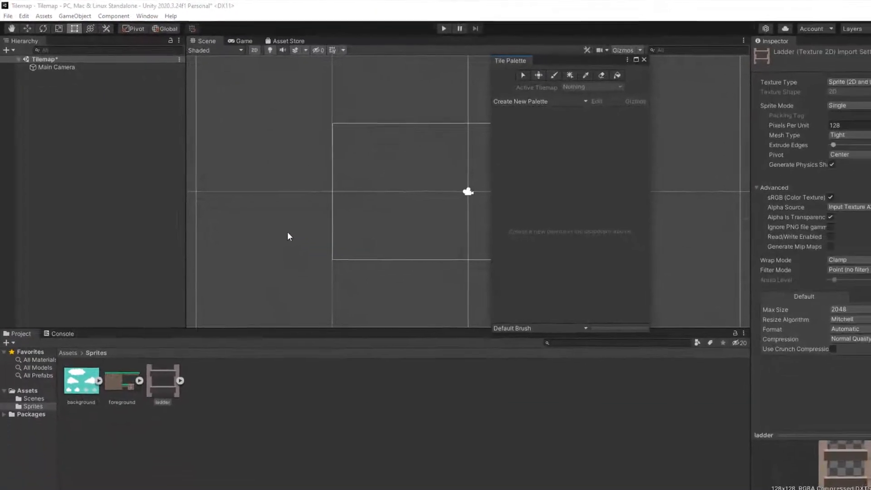
Step: Dock the Tile Palette window between the Scene view and the Inspector, adjust the pane widths, and save the scene
left_click_drag(523, 58, 738, 145)
left_click_drag(171, 111, 121, 116)
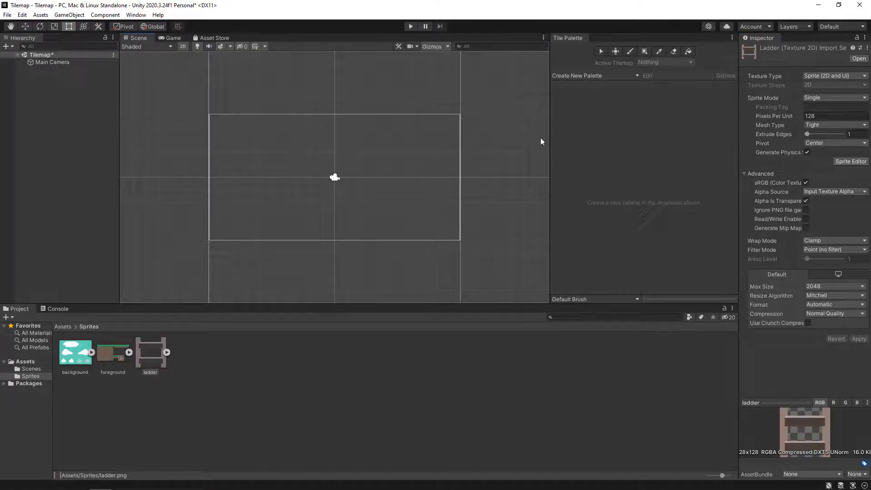
left_click_drag(550, 138, 539, 141)
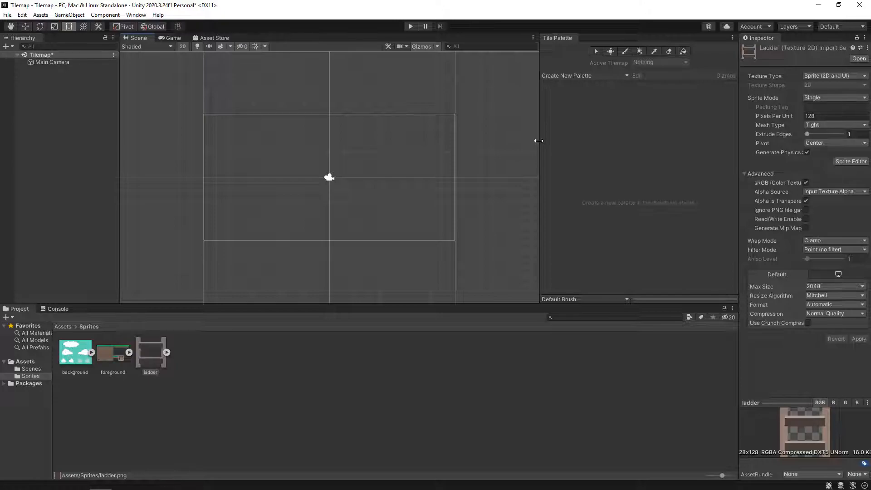
key("ctrl+s")
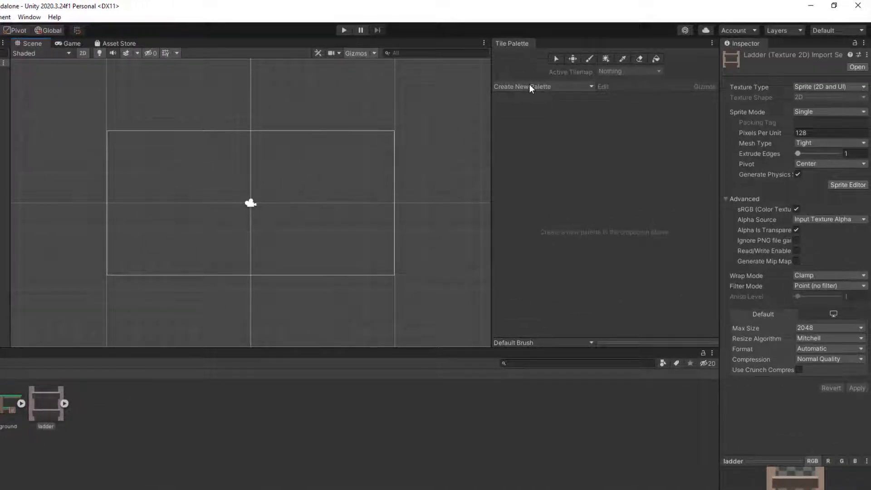
Step: Create a new rectangular tile palette named Level1 with automatic cell size
left_click(530, 88)
left_click(583, 108)
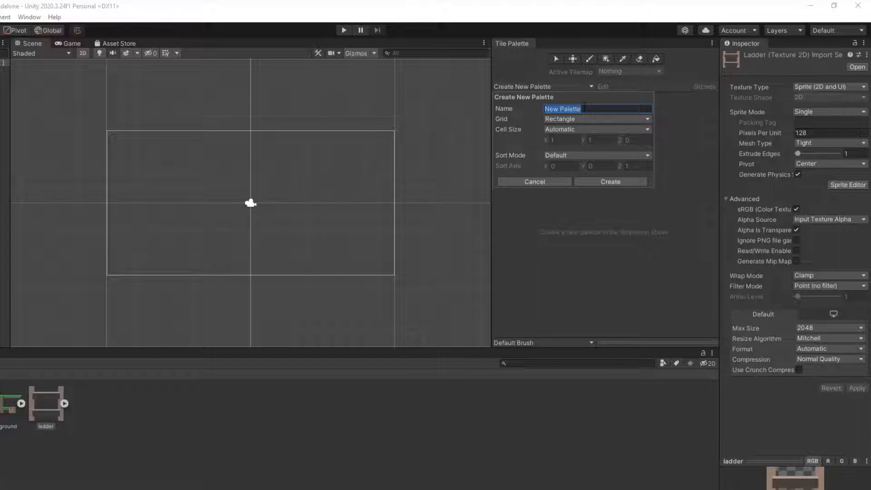
type("Level1")
left_click(606, 183)
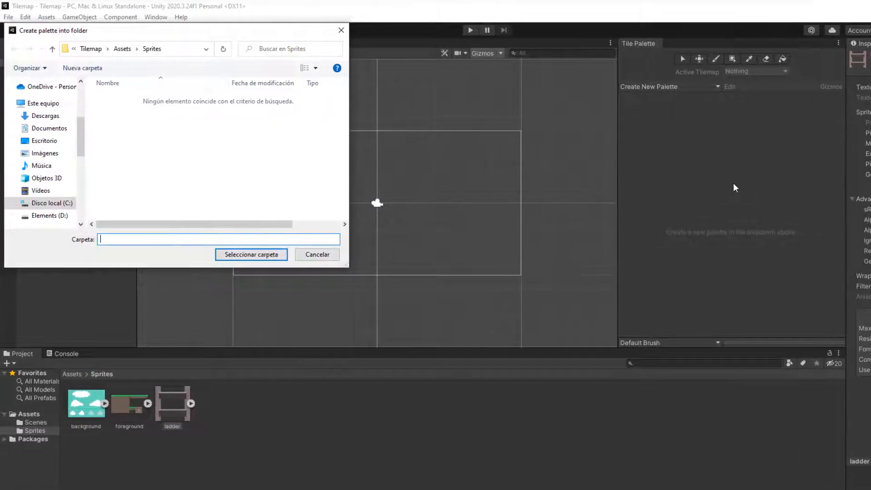
Step: Make a Palettes folder inside the project's Assets folder and store the new palette in it
left_click(123, 49)
right_click(120, 129)
mouse_move(173, 265)
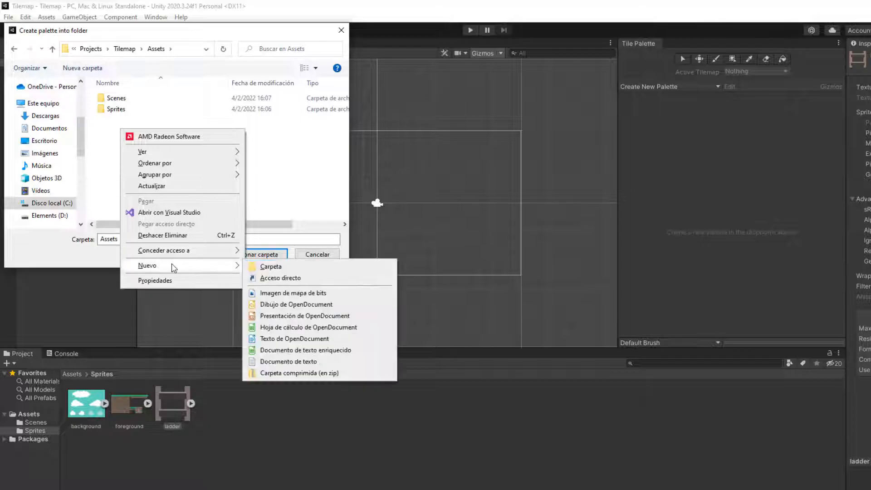
left_click(281, 266)
type("Palettes")
key("Return")
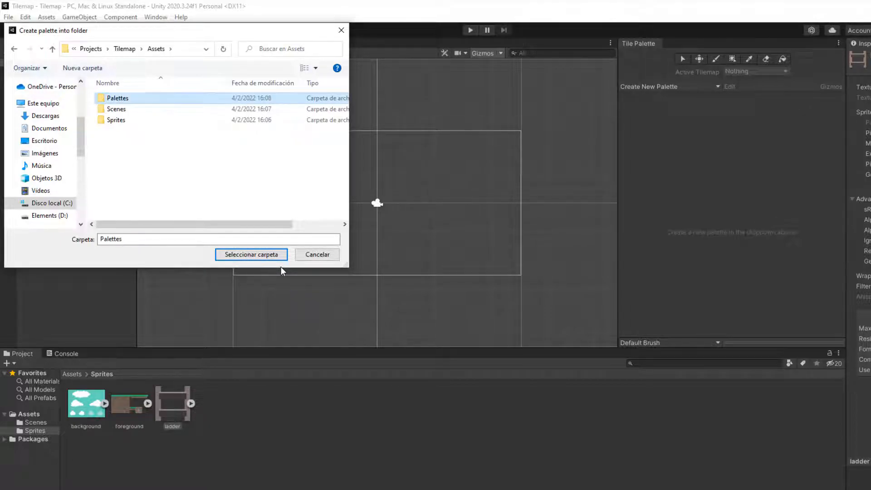
double_click(133, 101)
left_click(267, 255)
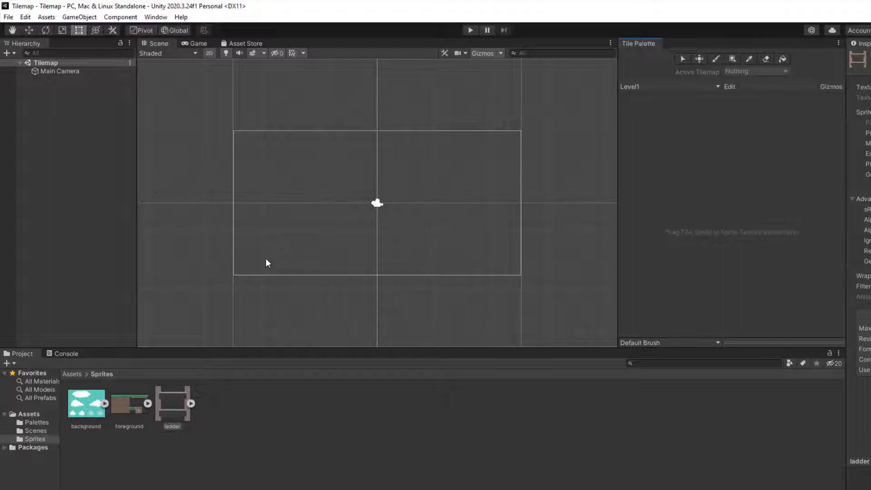
Step: Add the background texture to the Level1 palette, generating its tiles into a new Assets folder named Tiles
left_click_drag(80, 408, 664, 175)
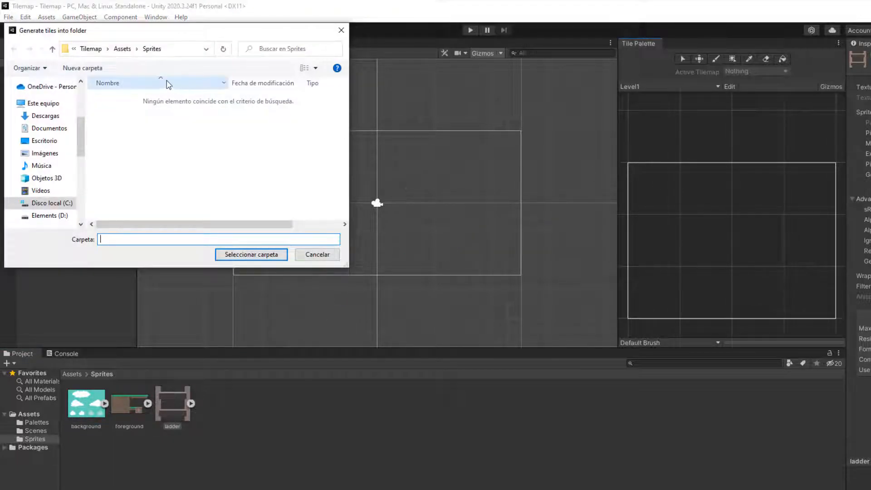
left_click(124, 49)
right_click(121, 145)
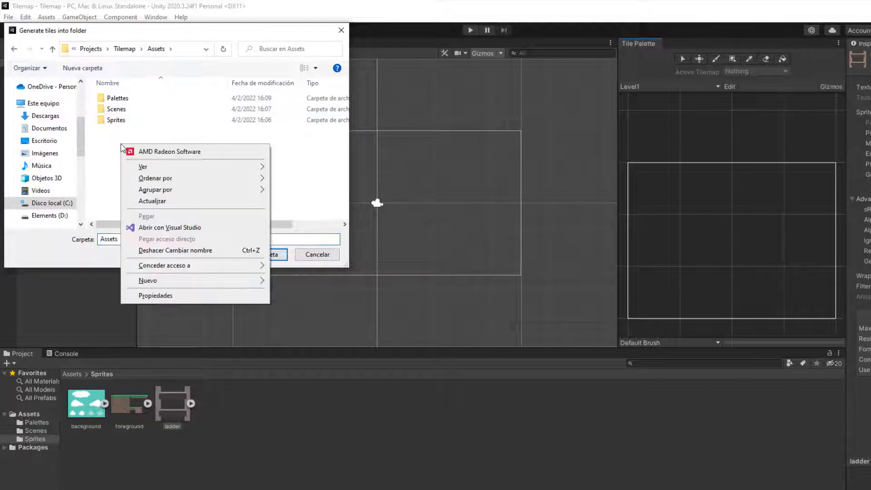
mouse_move(207, 283)
left_click(277, 280)
type("Tiles")
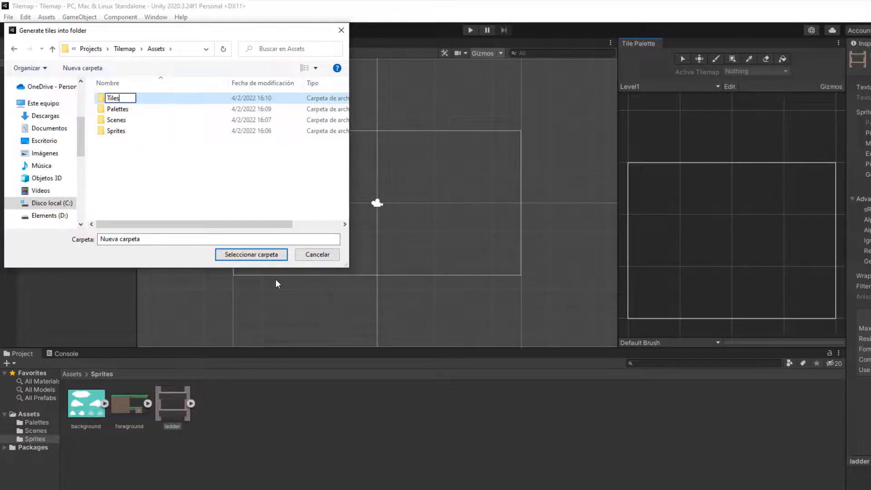
key("Return")
key("Return")
left_click(267, 254)
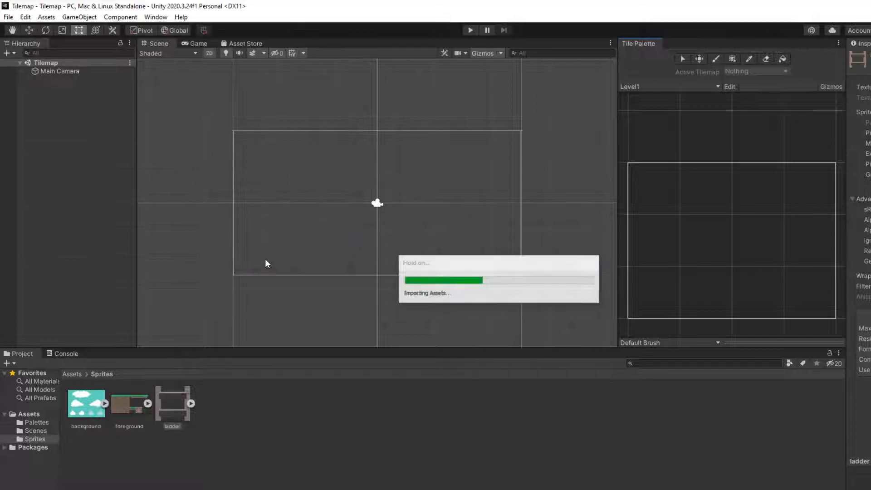
Step: Examine the individual background tile assets generated in the Tiles folder
left_click(75, 373)
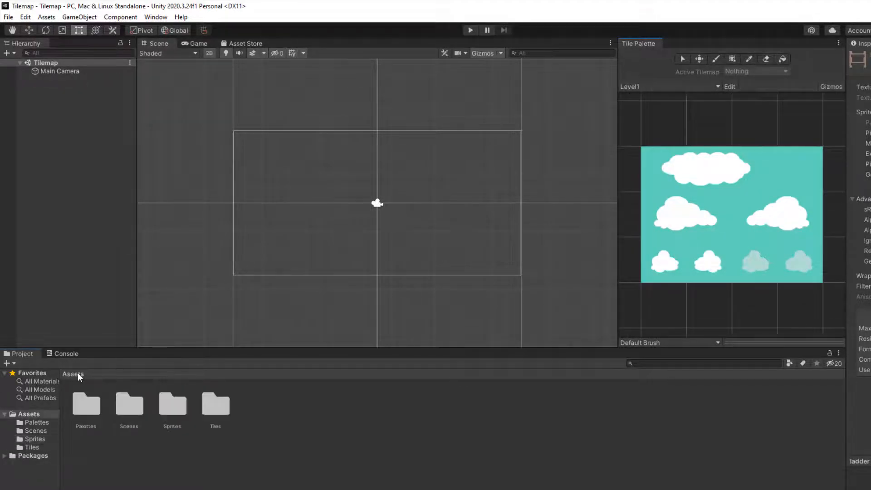
double_click(214, 405)
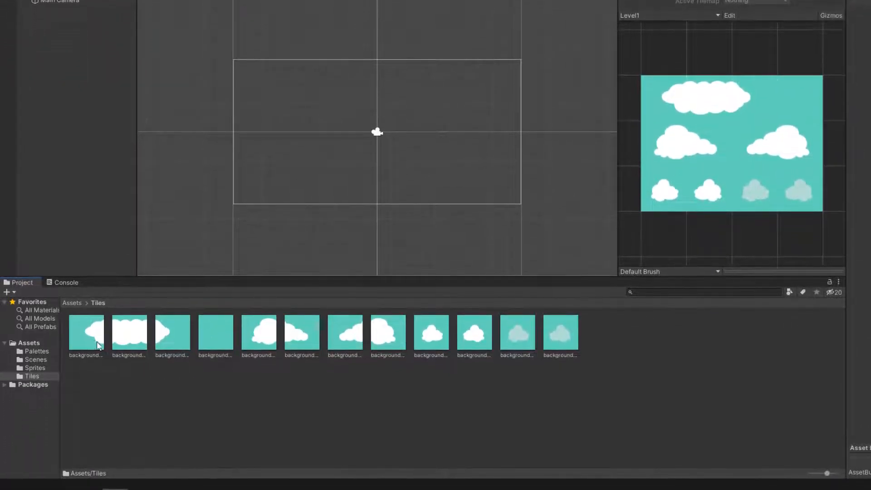
left_click(94, 378)
left_click(129, 345)
left_click(168, 340)
left_click(221, 330)
left_click(266, 338)
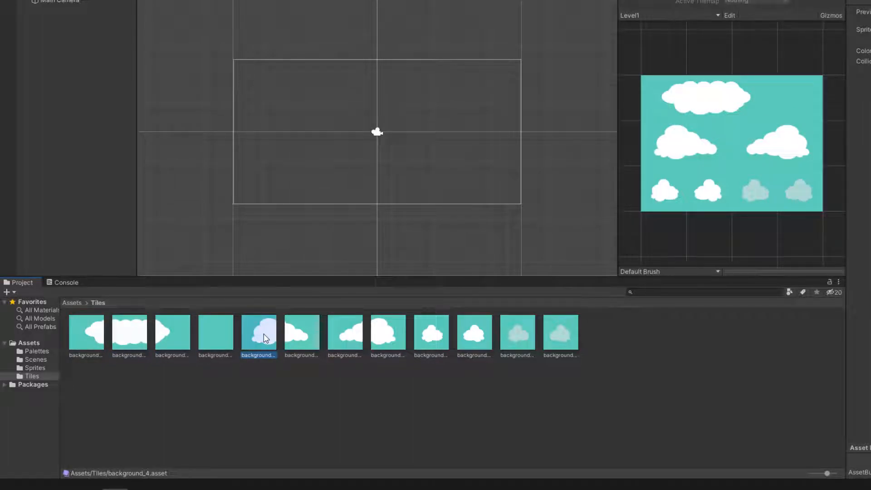
Step: Add the foreground texture from the Sprites folder to the palette below the background tiles, generating its tiles into the Tiles folder
left_click(72, 303)
double_click(172, 334)
scroll(676, 218, "down", 2)
middle_click_drag(676, 217, 636, 147)
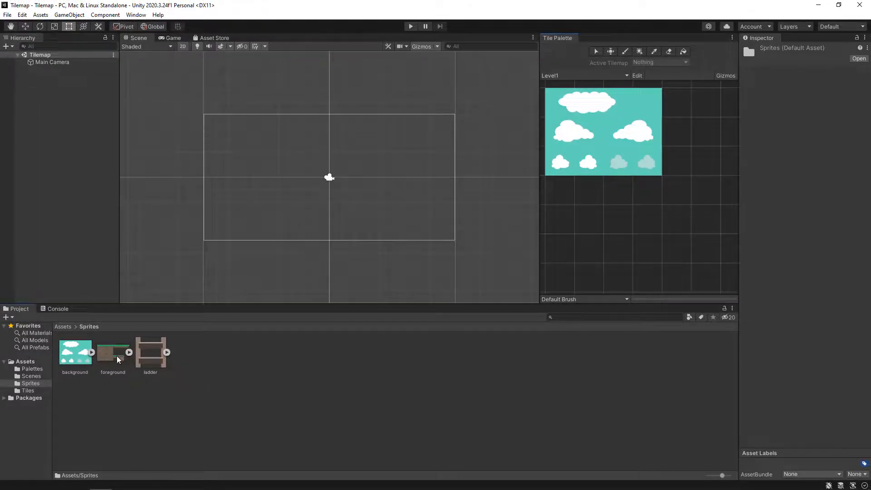
left_click_drag(117, 359, 569, 227)
double_click(98, 114)
left_click(219, 221)
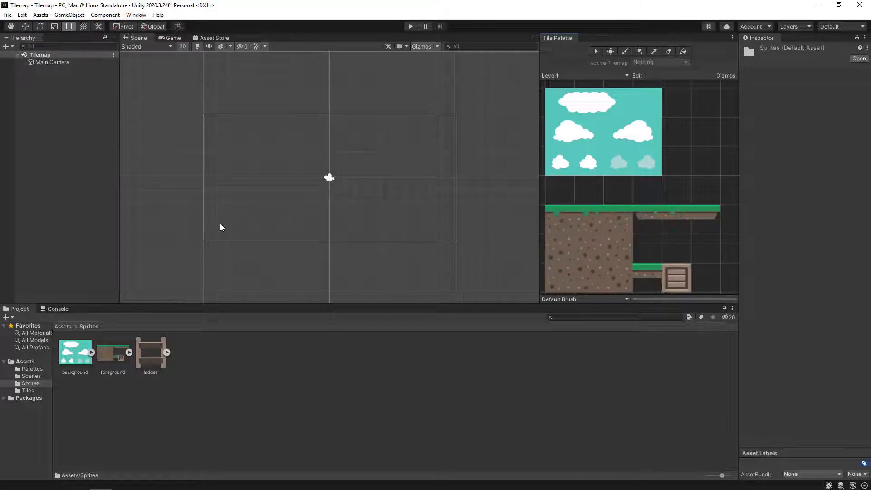
Step: Add the ladder sprite to the palette beside the background tiles, saving its tile as ladder in the Tiles folder
left_click_drag(157, 354, 710, 137)
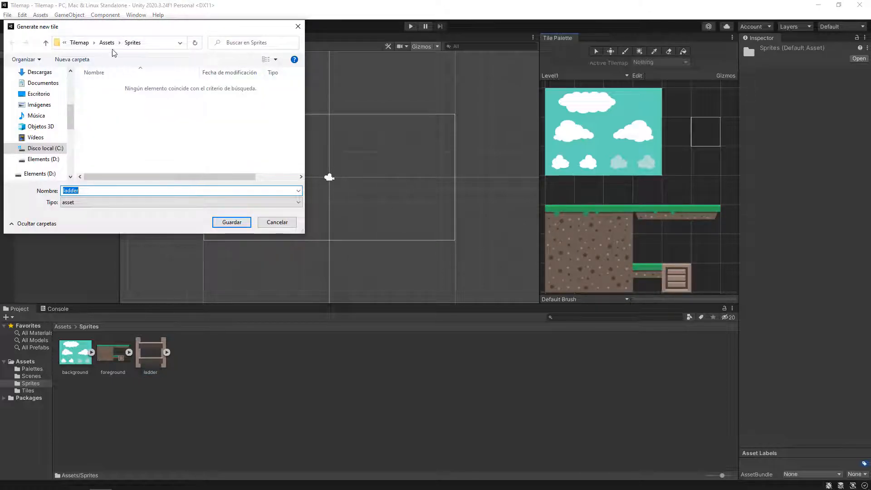
double_click(99, 114)
left_click(232, 221)
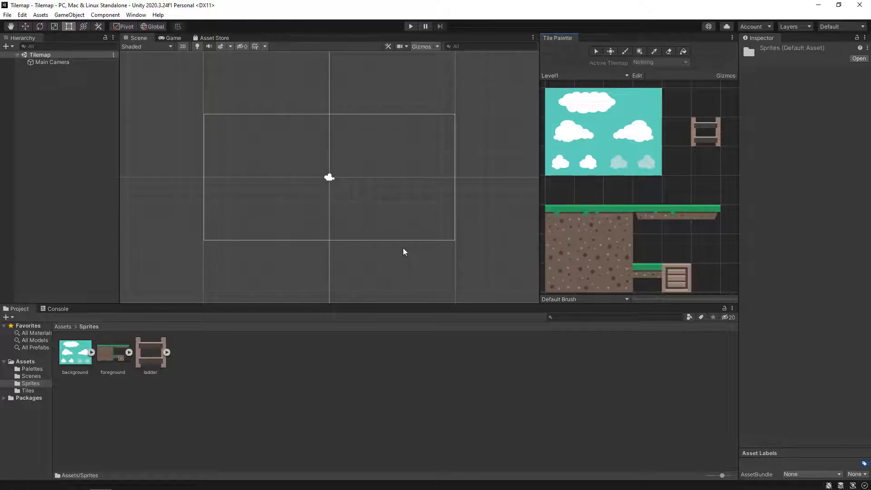
Step: Create a rectangular tilemap in the scene and name it Background
right_click(57, 101)
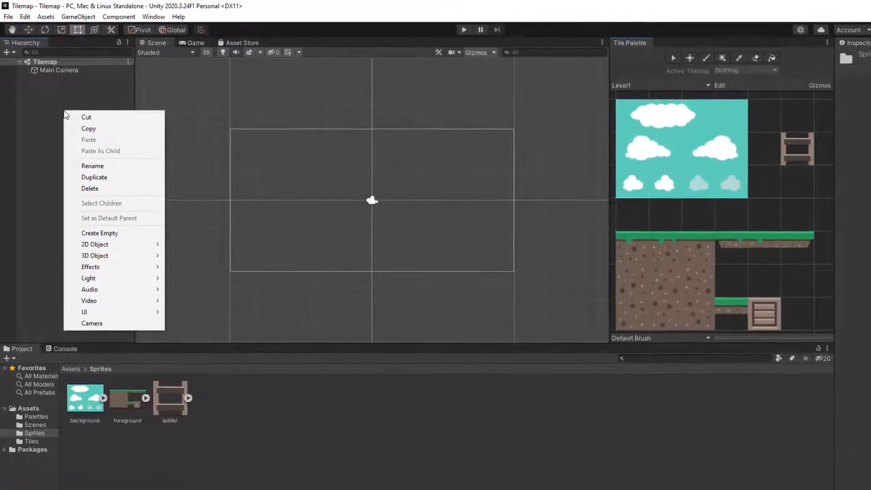
mouse_move(106, 239)
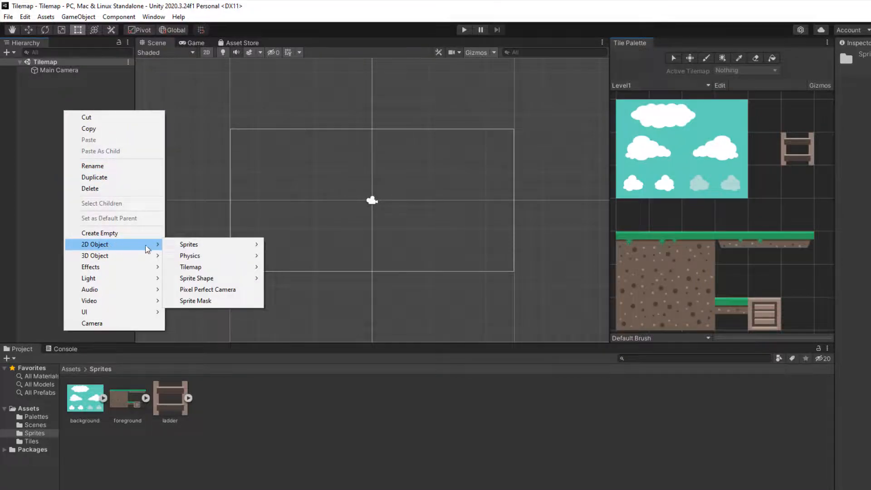
mouse_move(202, 269)
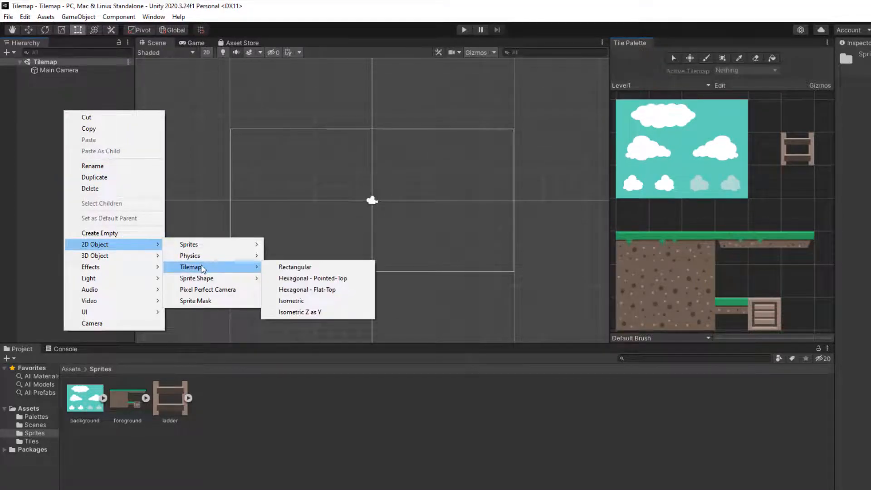
left_click(291, 267)
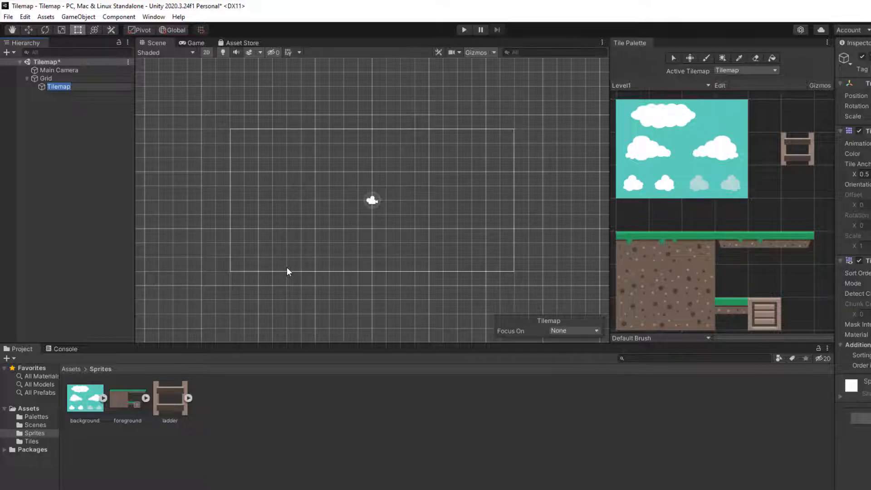
type("Background")
key("Return")
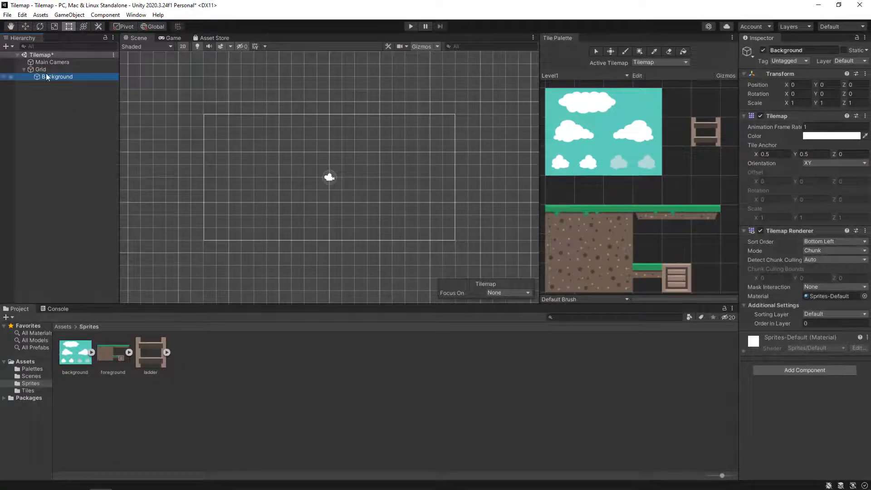
Step: Create a second rectangular tilemap under the Grid object and name it Foreground
left_click(49, 75)
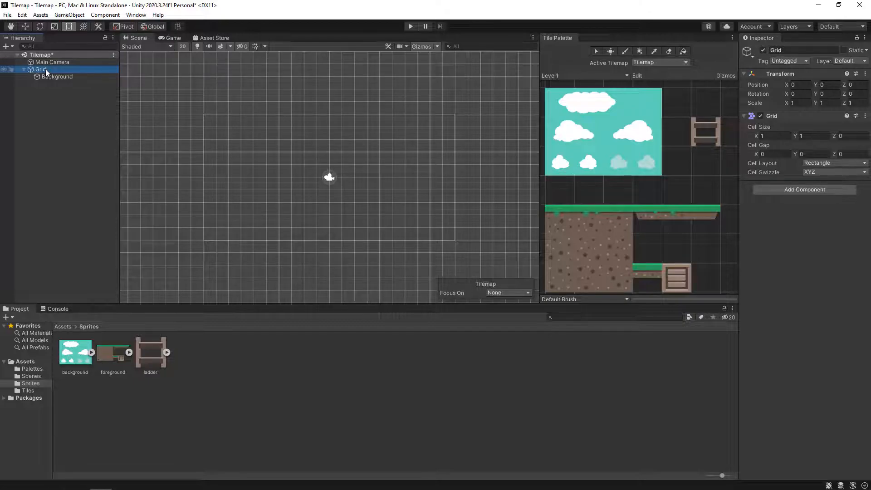
right_click(46, 69)
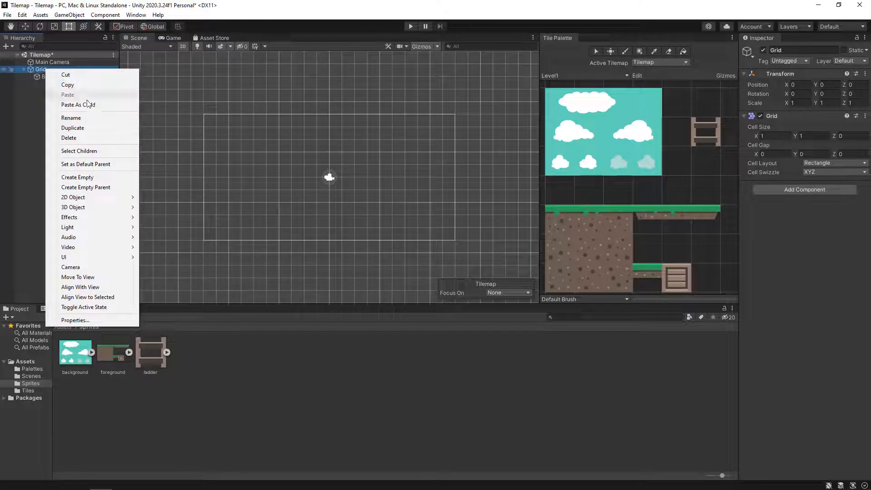
mouse_move(115, 196)
mouse_move(189, 220)
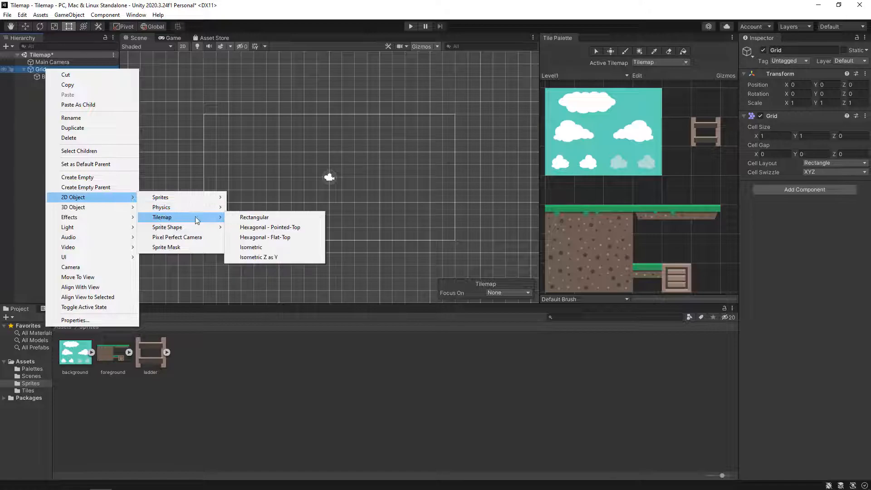
left_click(254, 216)
type("Edreground")
key("Return")
Step: Create a third rectangular tilemap under the Grid object and name it Ladders
right_click(39, 67)
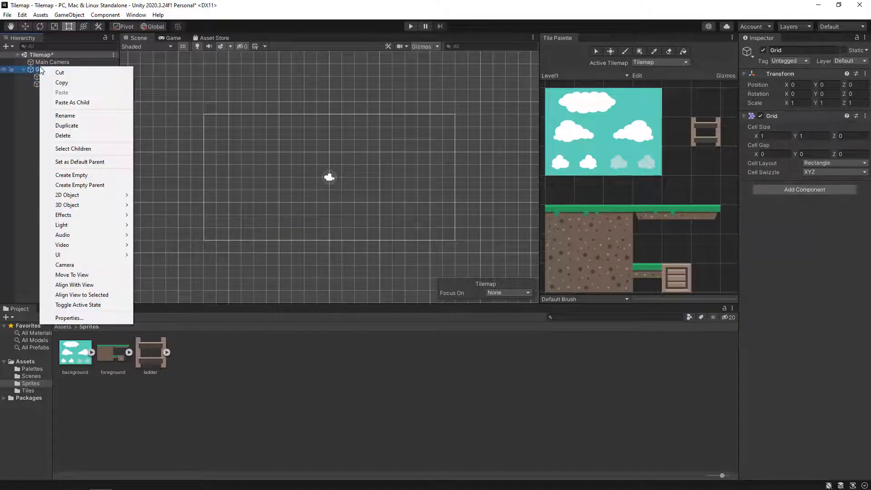
mouse_move(92, 194)
mouse_move(172, 214)
left_click(236, 214)
type("Ladders")
key("Return")
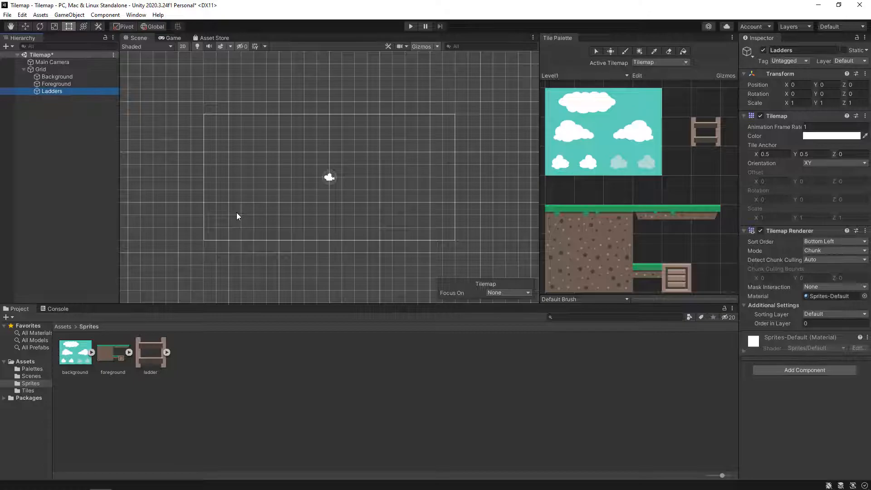
Step: Starting from the Ladders tilemap's sorting layer setting, add a new sorting layer named Background
left_click(64, 77)
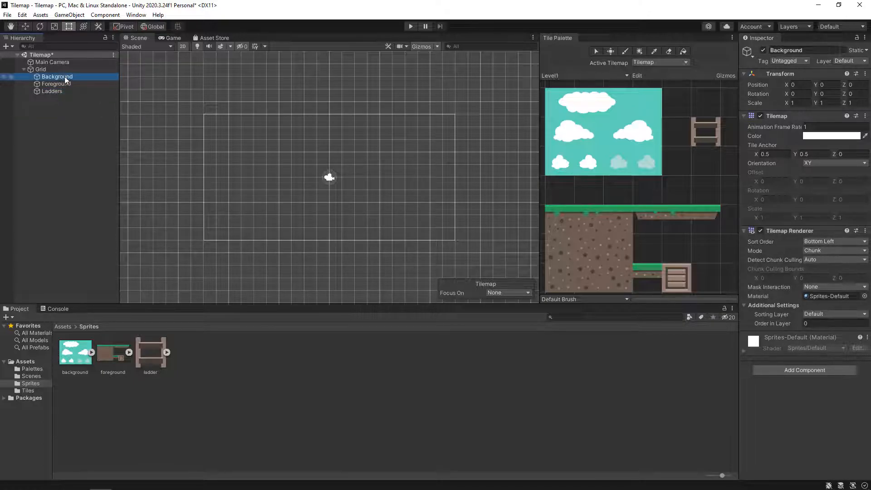
left_click(64, 84)
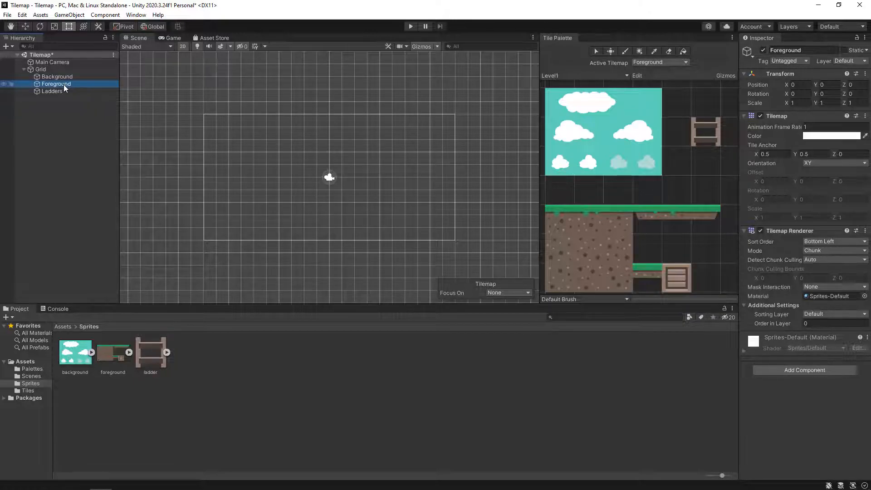
left_click(62, 89)
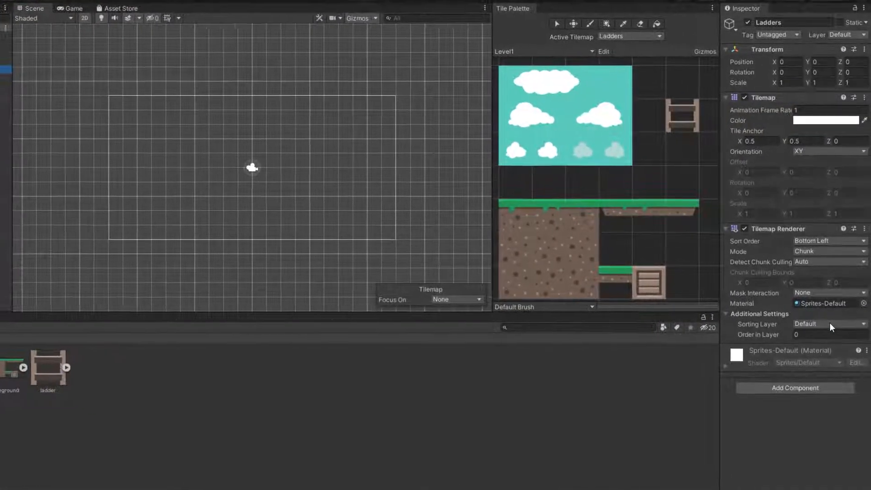
left_click(829, 323)
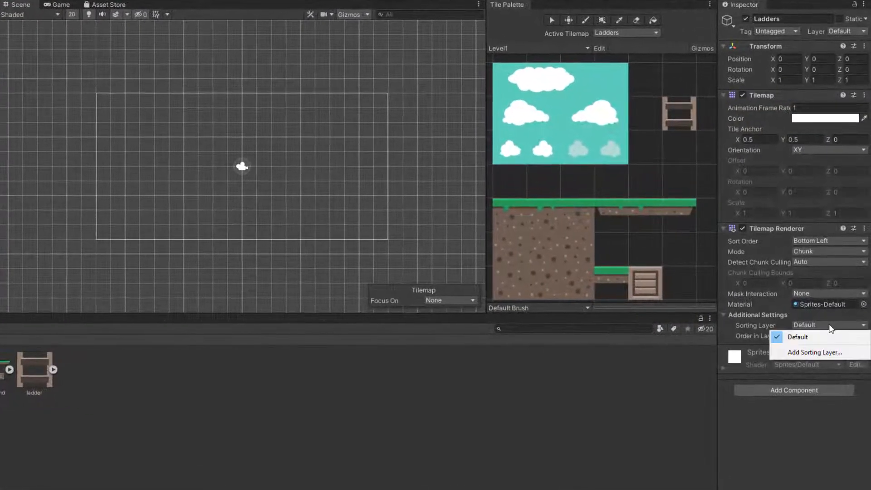
left_click(812, 352)
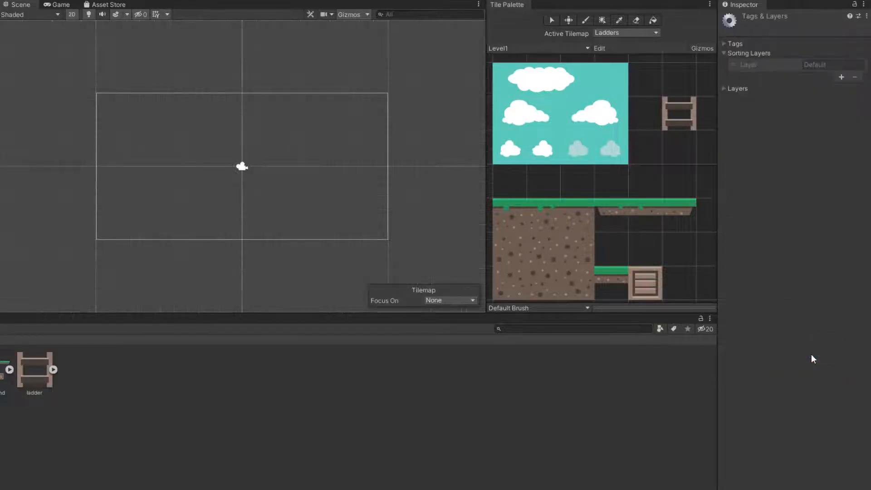
left_click(841, 77)
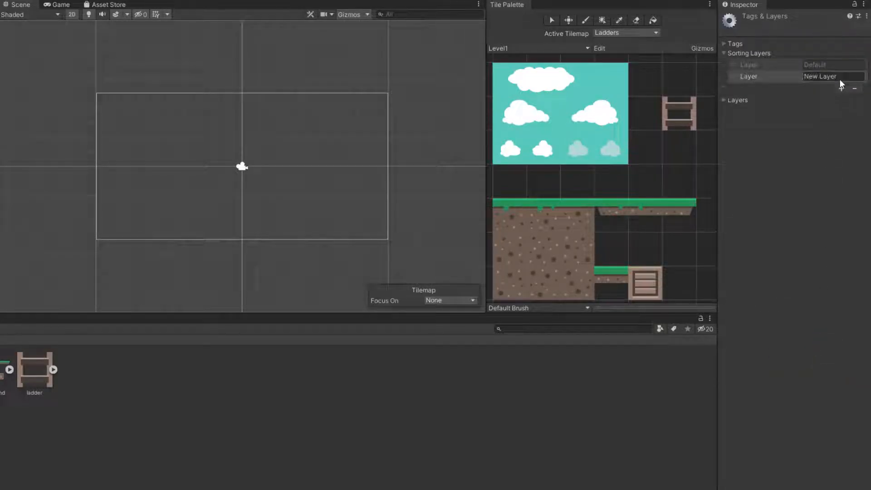
left_click(840, 77)
type("Background")
Step: Add two more sorting layers after Background, named Foreground and Ladders in that order
left_click(841, 88)
left_click(841, 88)
type("Foreground")
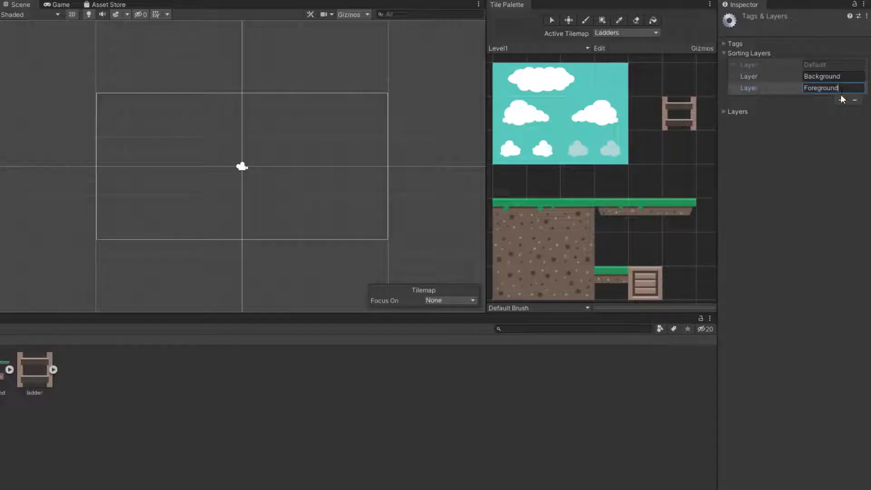
left_click(841, 100)
left_click(841, 99)
type("Ladders")
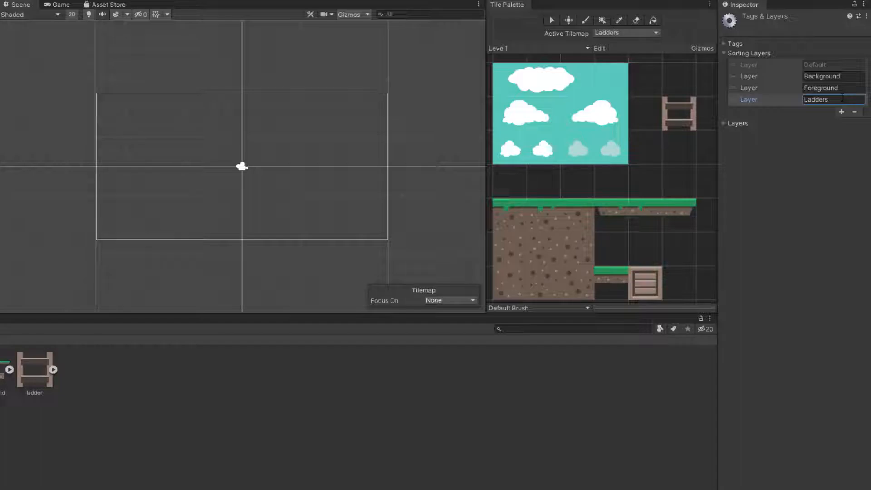
left_click(809, 121)
left_click(809, 122)
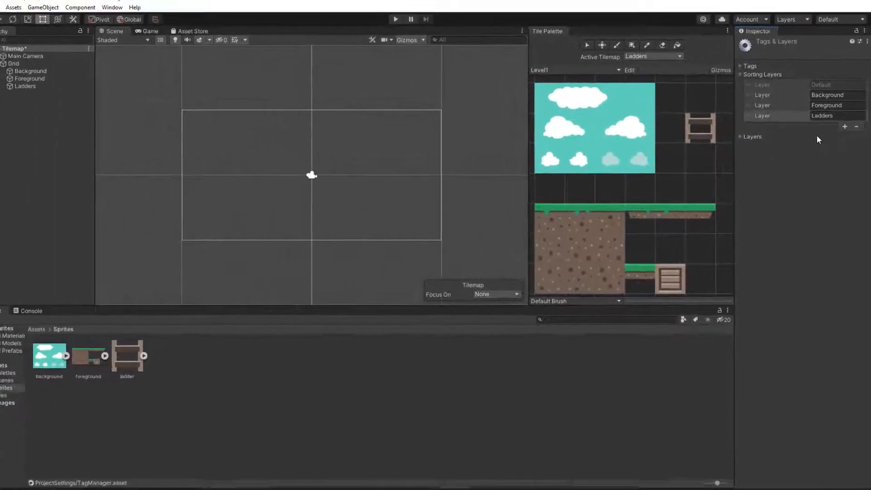
Step: Assign the Background tilemap to the Background sorting layer and the Foreground tilemap to the Foreground sorting layer
left_click(72, 78)
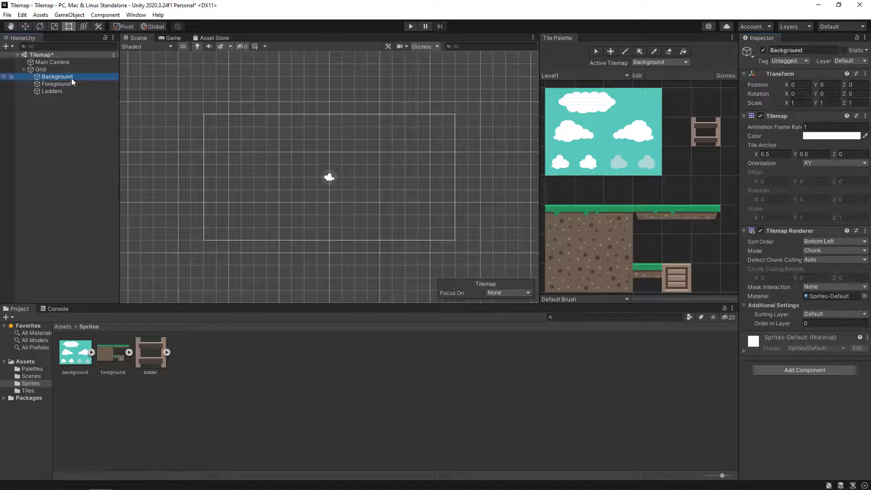
left_click(820, 314)
left_click(812, 321)
left_click(95, 85)
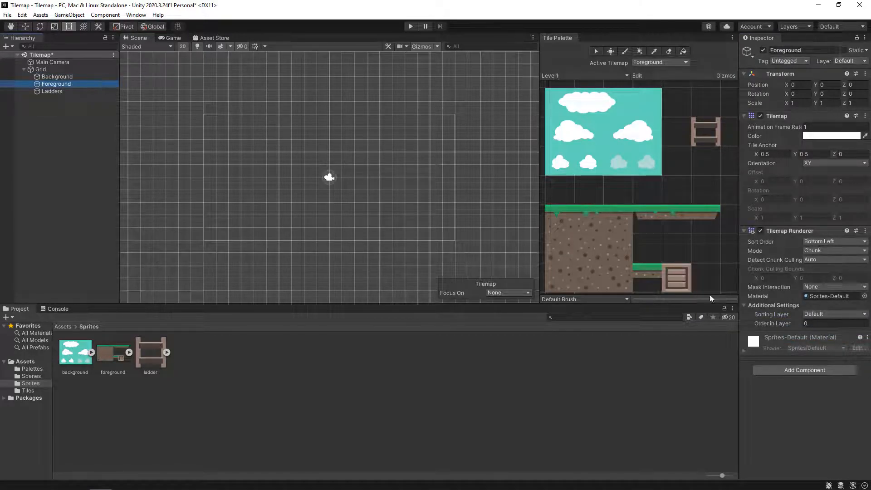
left_click(816, 314)
left_click(798, 342)
Step: Assign the Ladders tilemap to the Ladders sorting layer and save the scene
left_click(72, 91)
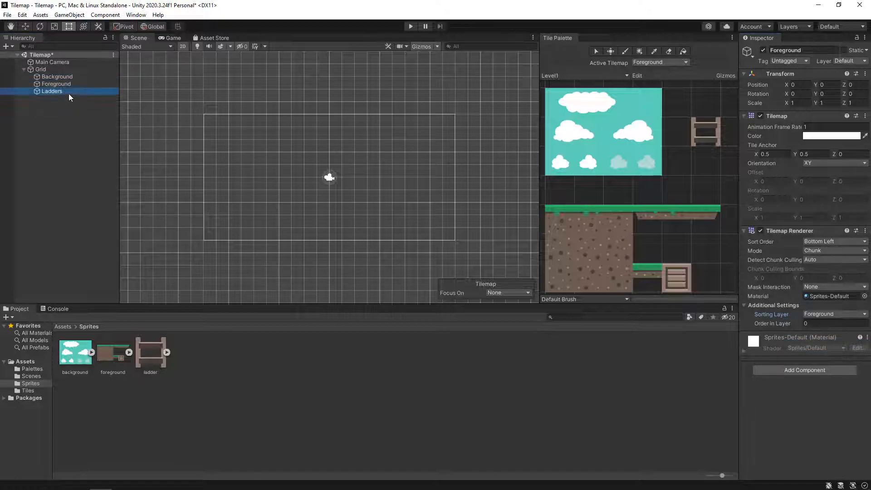
left_click(820, 313)
left_click(815, 354)
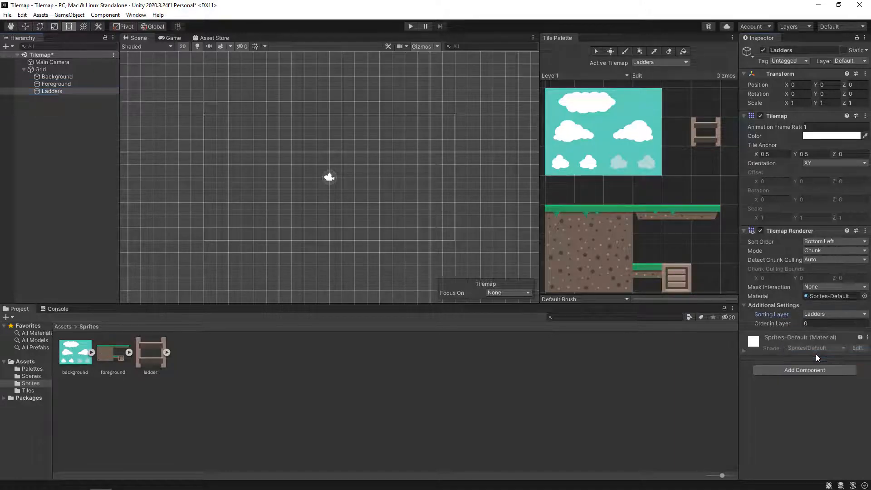
key("ctrl+s")
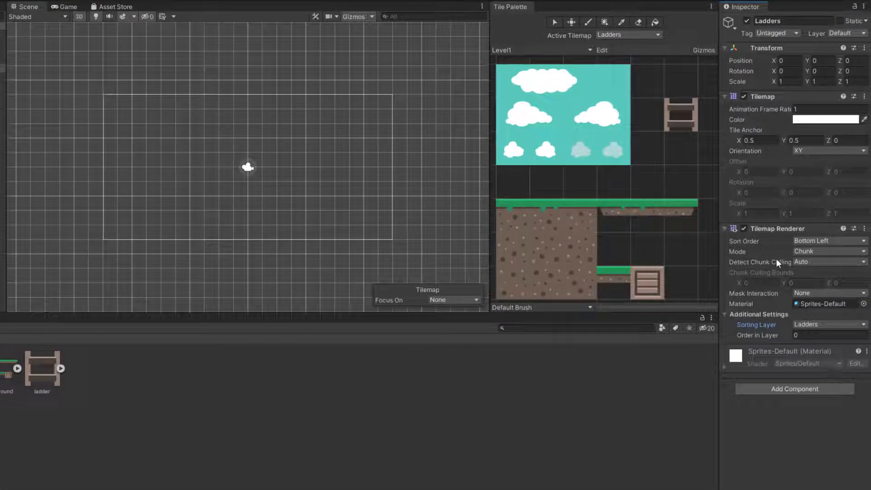
Step: Make Background the active tilemap and paint the first small cloud tile in five scattered cells of the scene
left_click(626, 35)
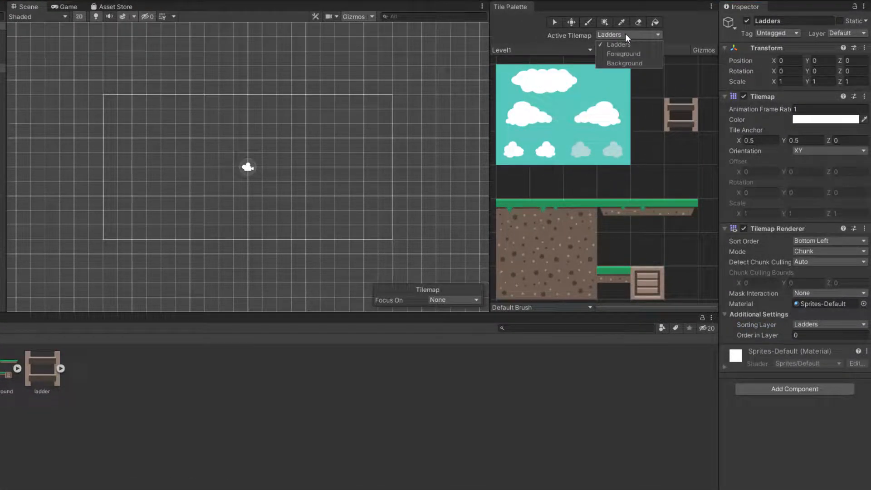
left_click(624, 63)
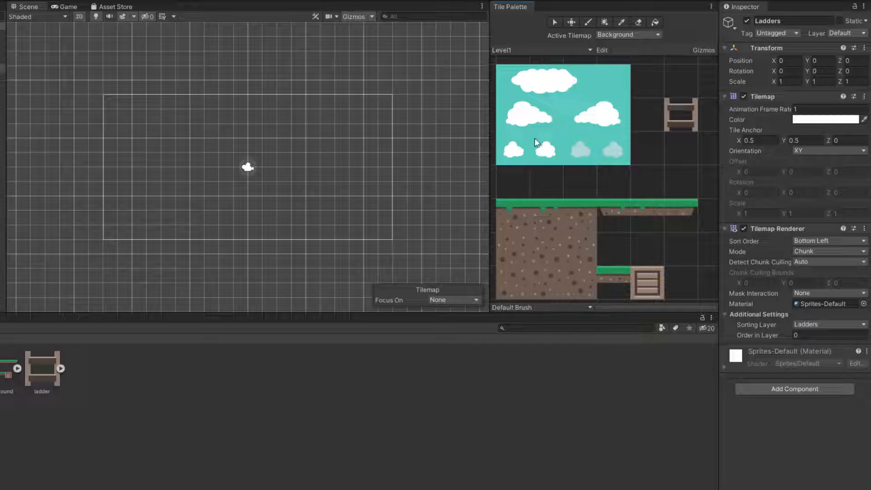
left_click(519, 154)
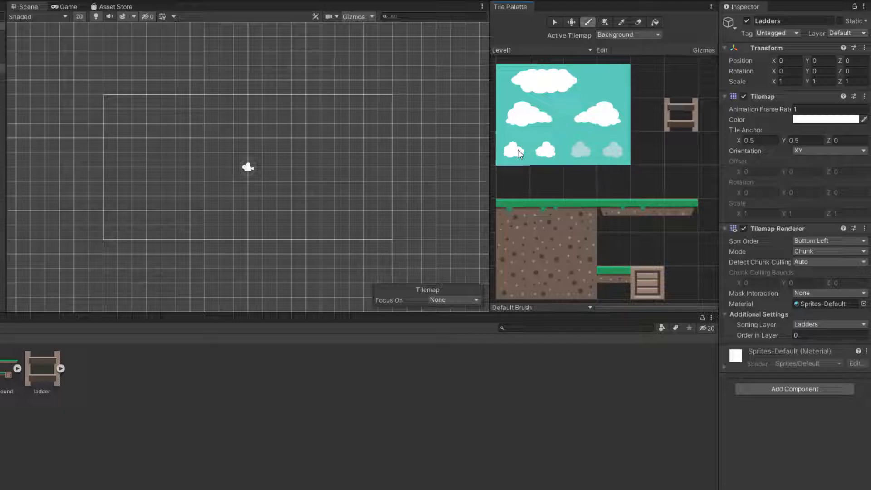
left_click(587, 22)
scroll(195, 144, "up", 4)
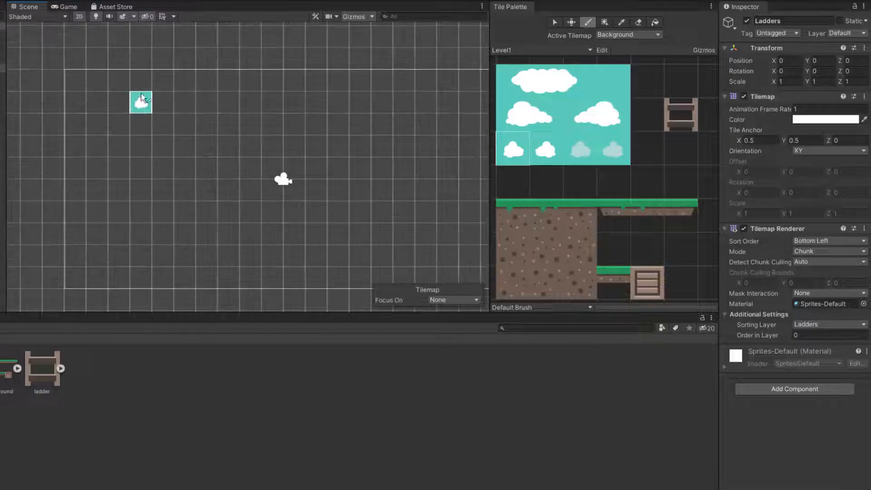
left_click(141, 80)
left_click(229, 124)
left_click(339, 80)
left_click(404, 124)
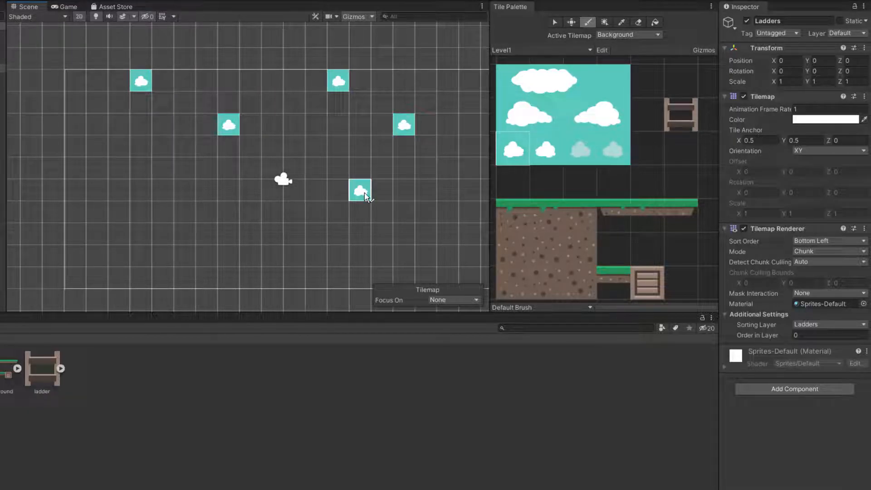
left_click(365, 193)
Step: Paint the two-tile cloud from the palette's middle row at five places in the scene
left_click_drag(514, 119, 536, 119)
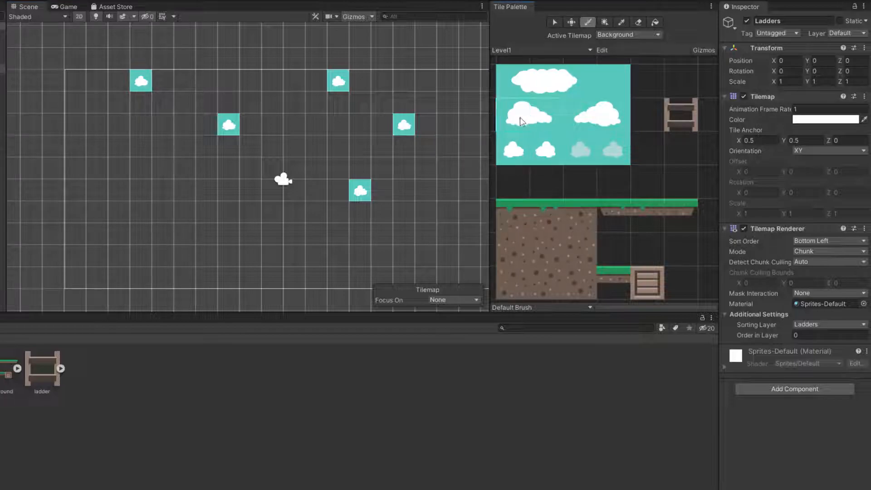
left_click(400, 102)
left_click(311, 124)
left_click(223, 58)
left_click(158, 124)
left_click(134, 162)
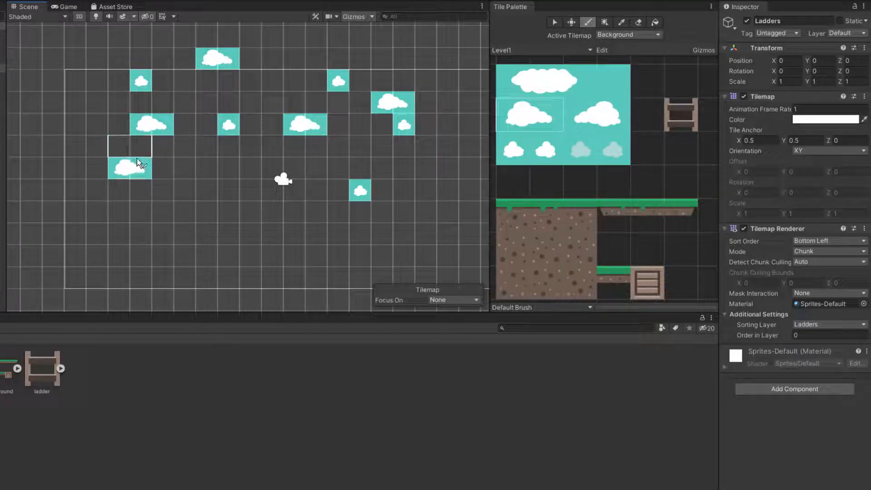
Step: Stamp the whole 4-by-3 block of background tiles at three places in the scene
left_click(576, 122)
left_click_drag(576, 122, 614, 150)
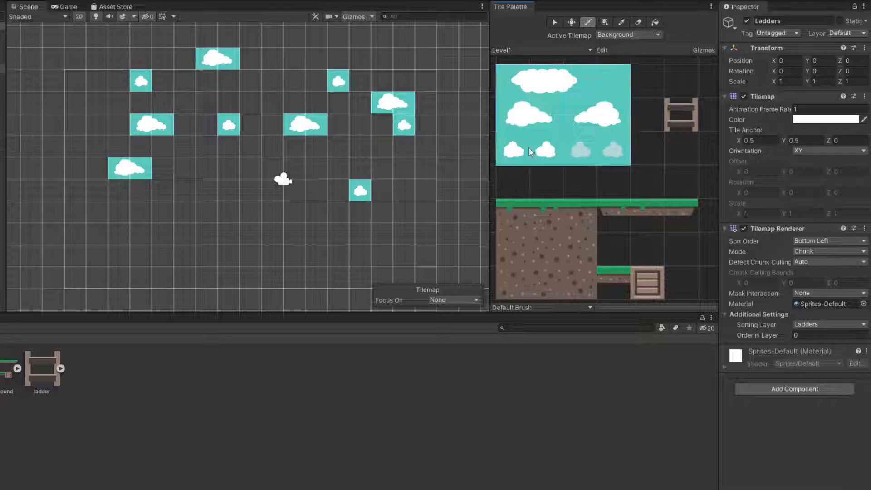
left_click(358, 144)
left_click(232, 126)
left_click(168, 194)
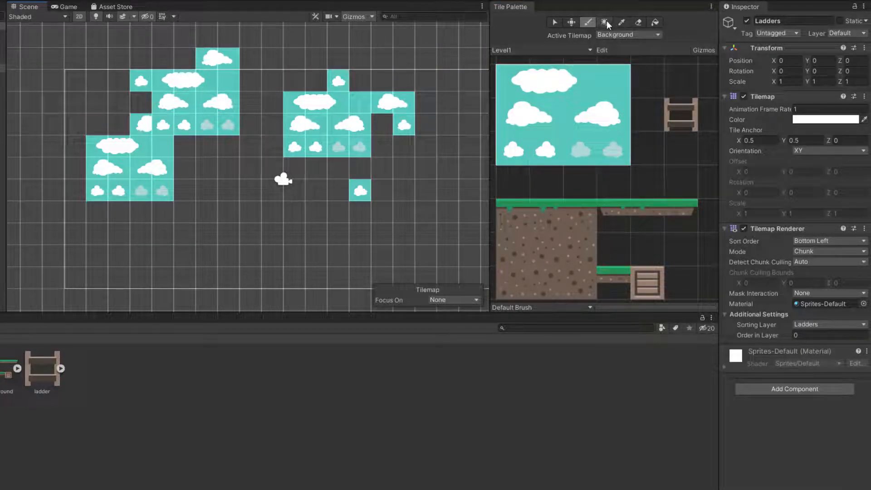
Step: Box fill a large rectangle over all the painted clouds with the plain sky tile
left_click(605, 22)
left_click(619, 82)
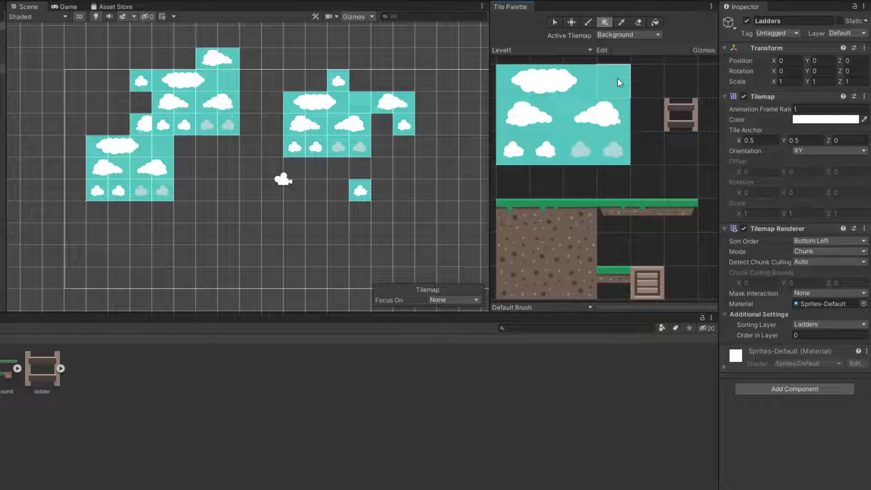
mouse_move(31, 37)
left_mouse_down()
mouse_move(82, 84)
mouse_move(244, 169)
mouse_move(453, 258)
left_mouse_up()
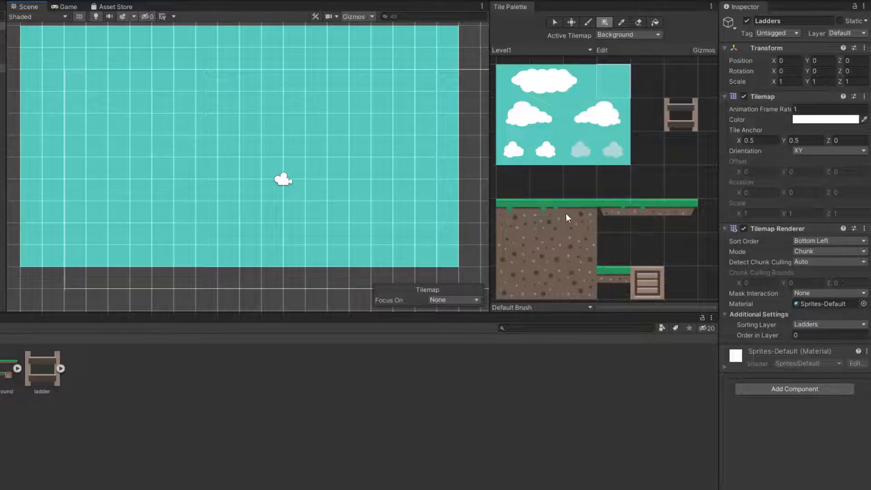
Step: Erase scattered single sky tiles, then clear a larger connected area with a 2-by-2 eraser
left_click(687, 82)
left_click(638, 23)
left_click(338, 125)
left_click(295, 118)
left_click(272, 84)
mouse_move(229, 83)
left_mouse_down()
mouse_move(82, 114)
mouse_move(252, 233)
left_mouse_up()
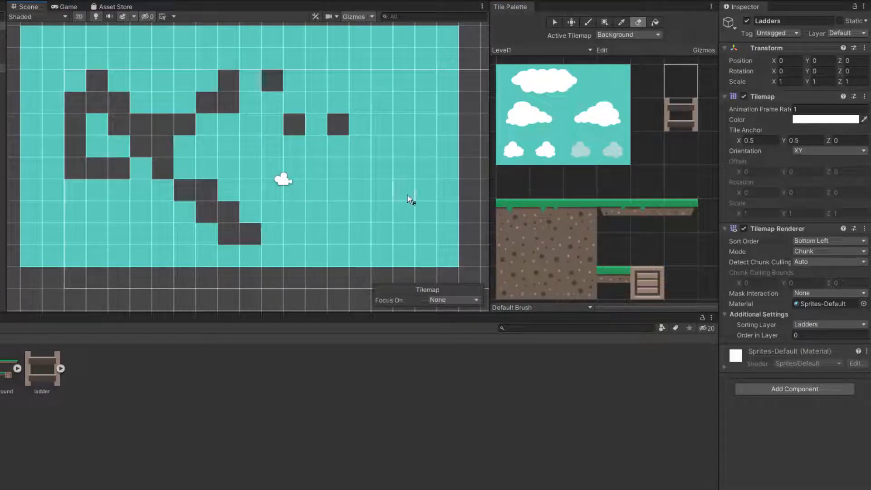
left_click_drag(652, 151, 681, 182)
mouse_move(295, 227)
left_mouse_down()
mouse_move(279, 138)
mouse_move(115, 171)
mouse_move(292, 165)
mouse_move(290, 143)
left_mouse_up()
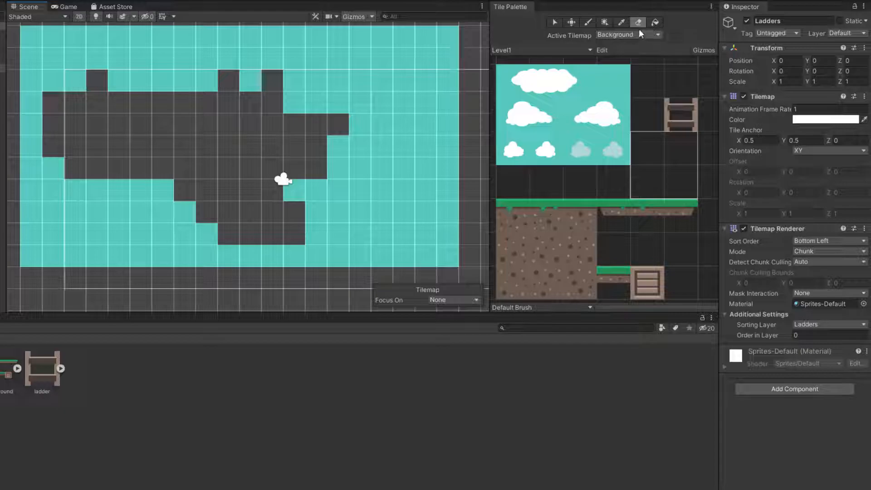
Step: Flood fill the erased area of the sky with the first small cloud tile
left_click(655, 22)
left_click(513, 149)
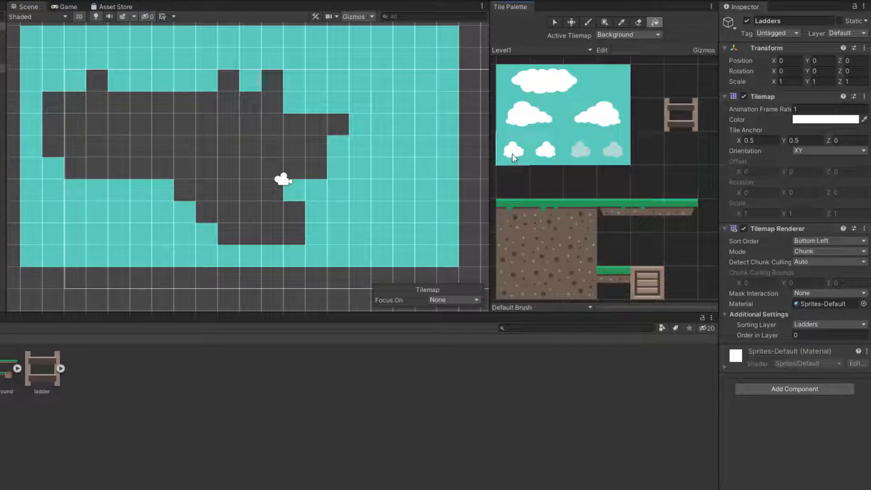
left_click(311, 159)
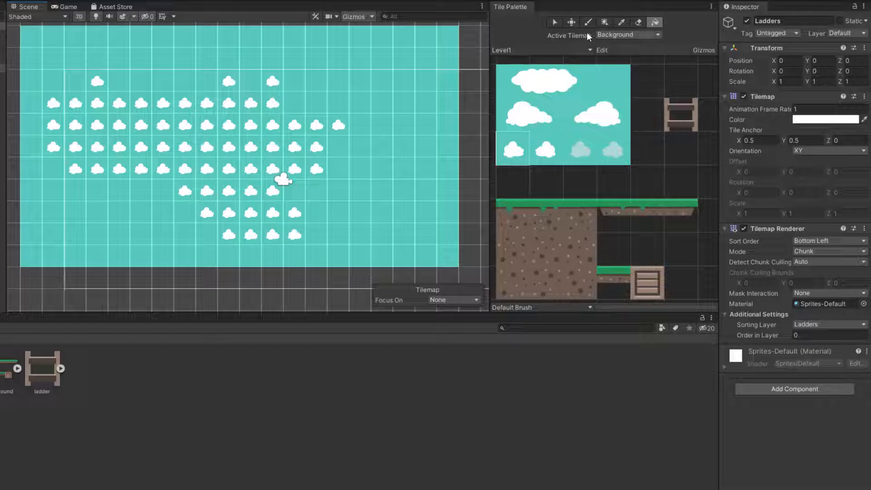
Step: Enable editing of the Level1 palette and move the crate tile one cell over and back
left_click(571, 22)
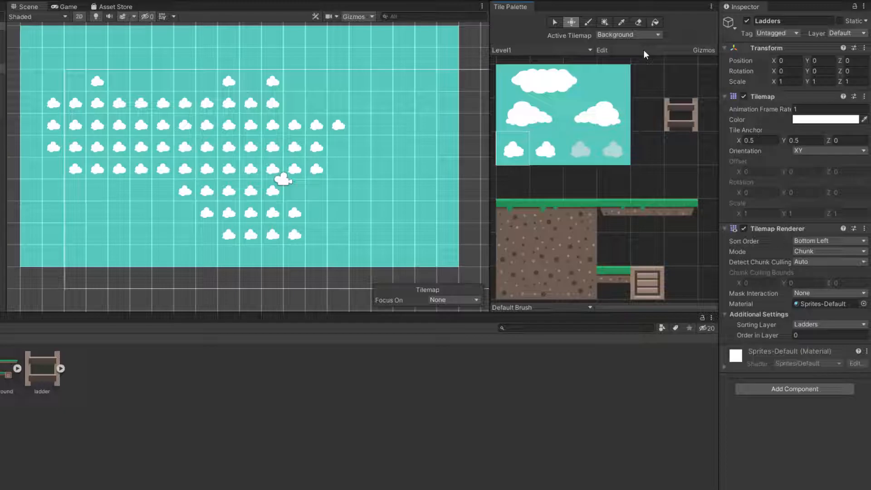
left_click(607, 47)
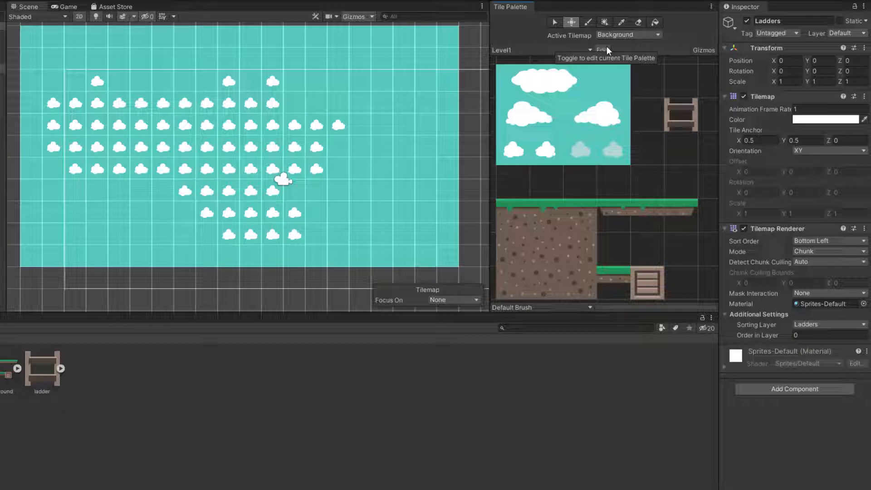
left_click(554, 22)
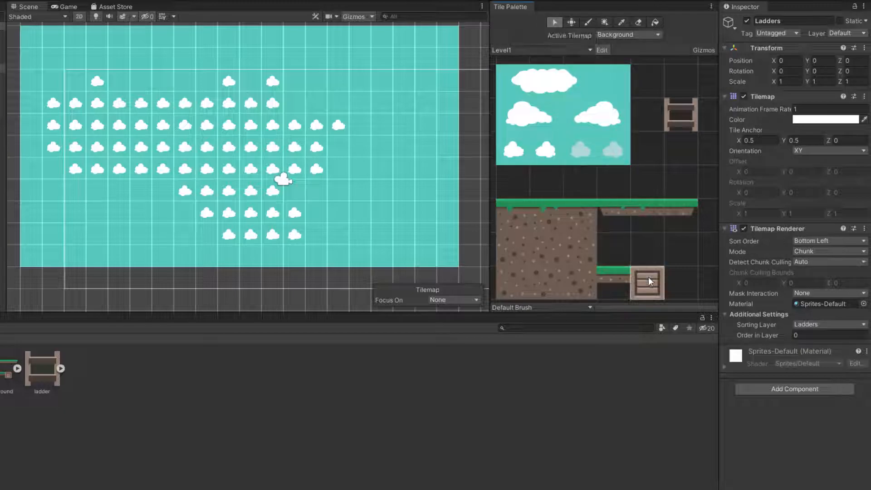
left_click(649, 280)
left_click(571, 22)
left_click_drag(685, 288, 642, 279)
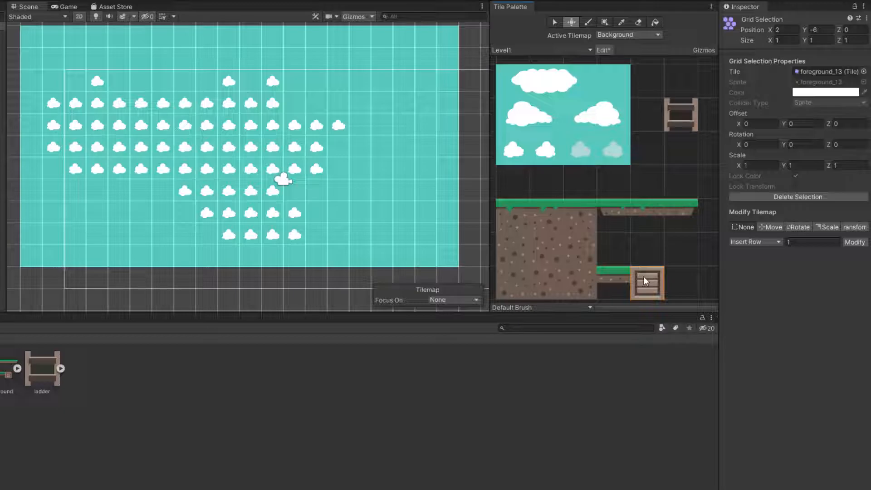
Step: Pick the floating grass platform's right-end tile and paint a copy in the empty palette cell directly below it
left_click(620, 22)
left_click(677, 206)
left_click(679, 247)
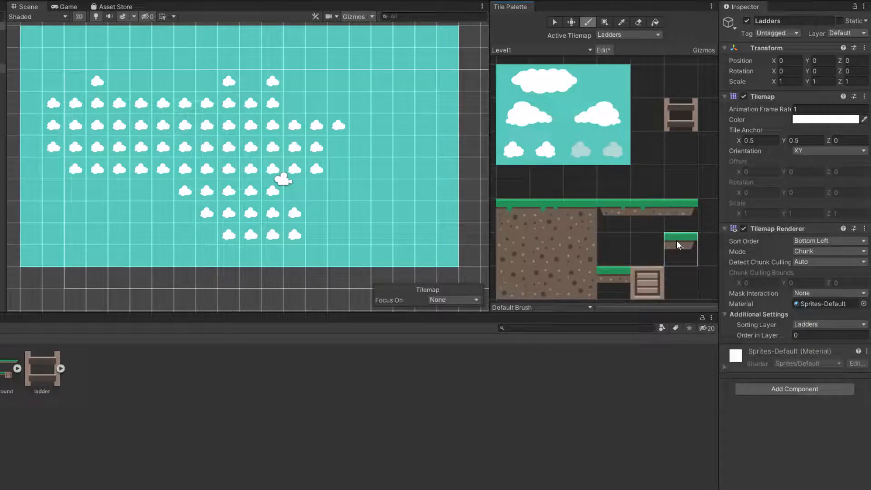
Step: Mirror the copied platform-end tile in the Level1 palette by setting its X scale to -1, and end palette editing
left_click(556, 23)
left_click(683, 247)
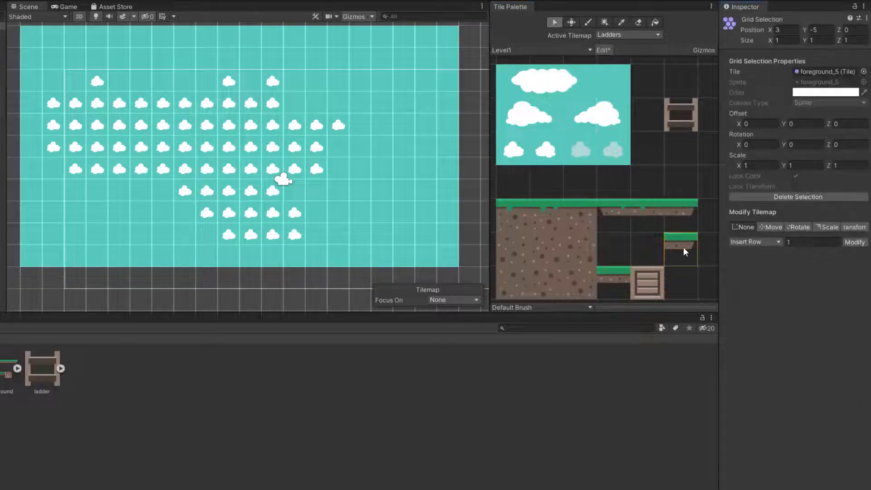
left_click(773, 166)
type("-1")
left_click(666, 173)
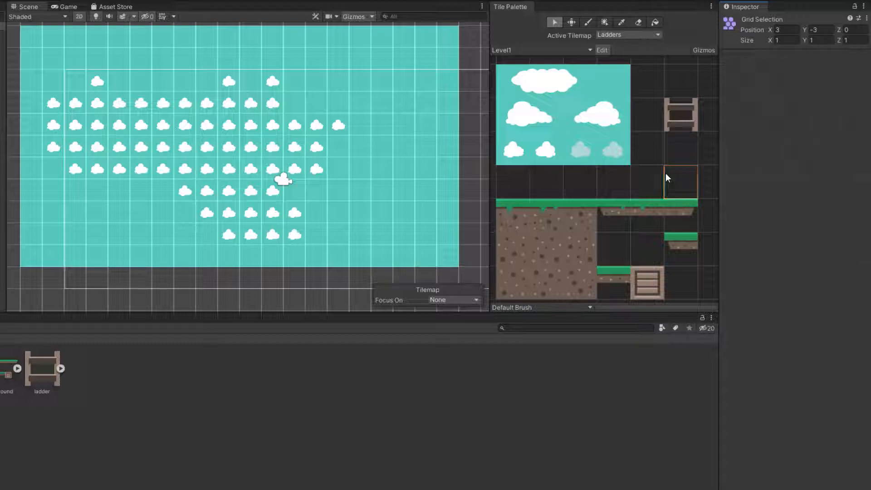
left_click(608, 48)
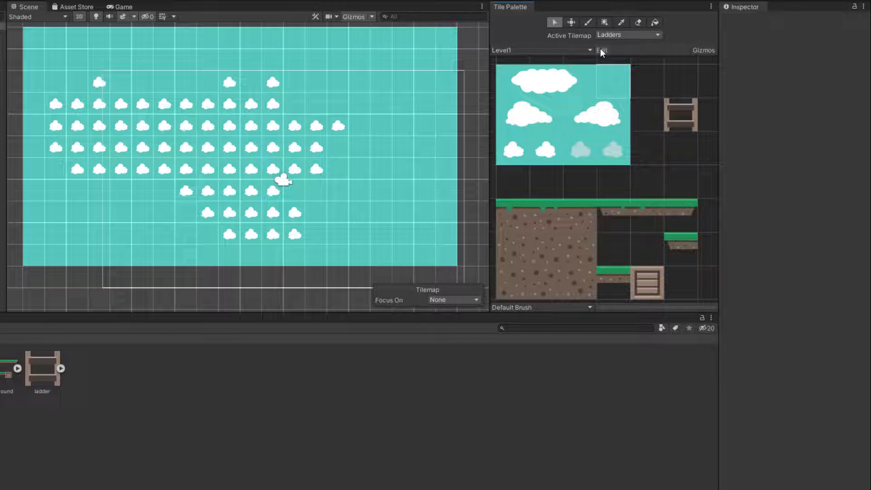
Step: Make Background the active tilemap and cover the whole level area with a filled box of the plain sky tile
left_click(623, 34)
left_click(624, 64)
left_click(605, 22)
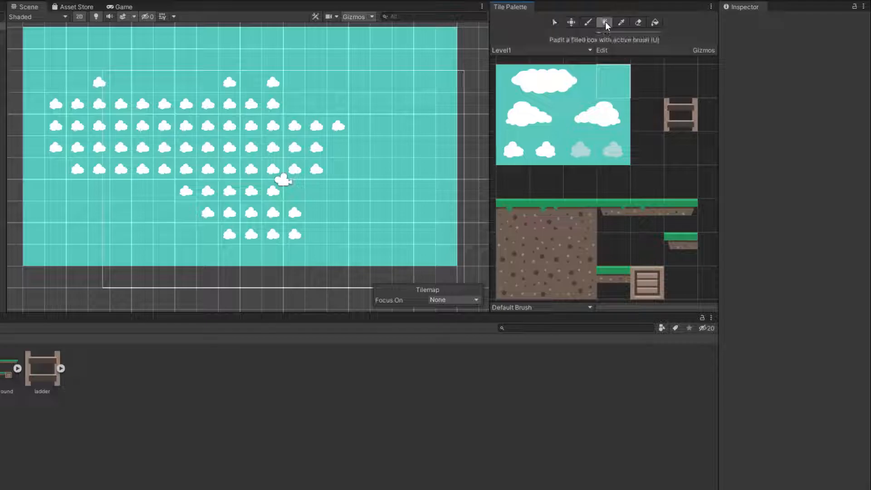
scroll(409, 111, "down", 8)
middle_click_drag(299, 144, 252, 148)
left_click_drag(34, 93, 477, 261)
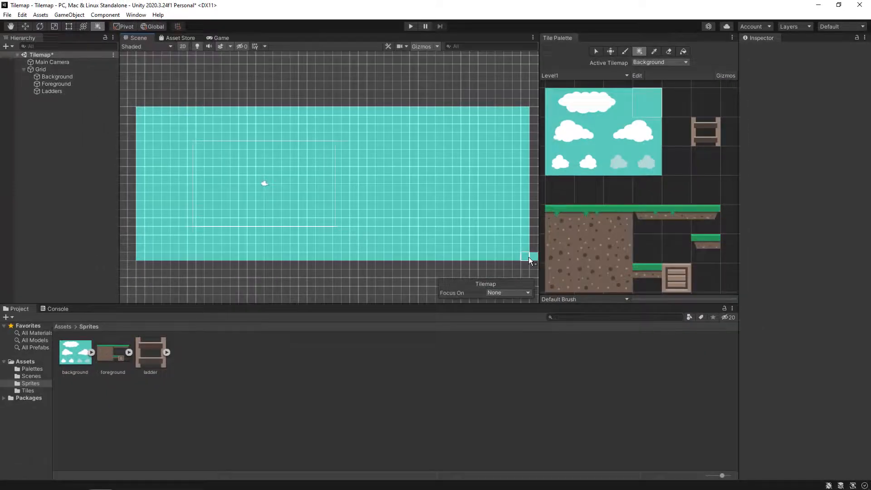
Step: Dock the Game view beside the Console and set its aspect ratio to 16:9
left_click_drag(226, 37, 152, 316)
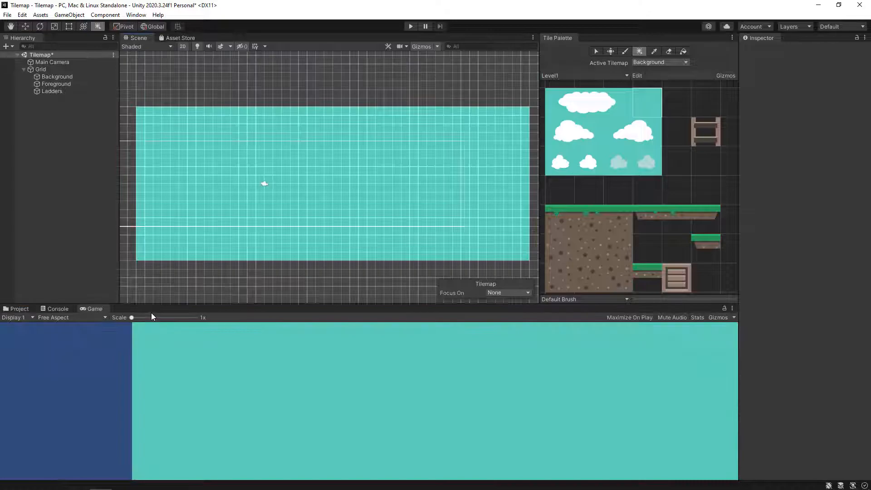
left_click(98, 317)
left_click(87, 353)
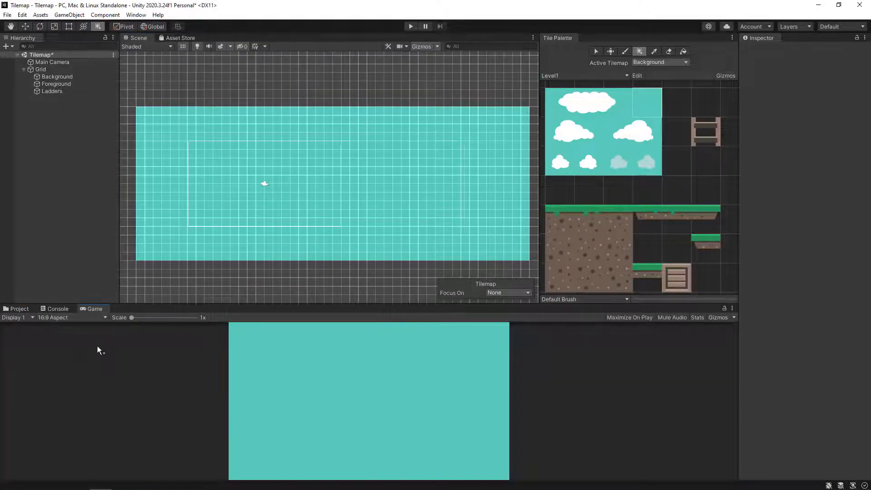
Step: Set the Main Camera's orthographic size to 7
left_click(47, 62)
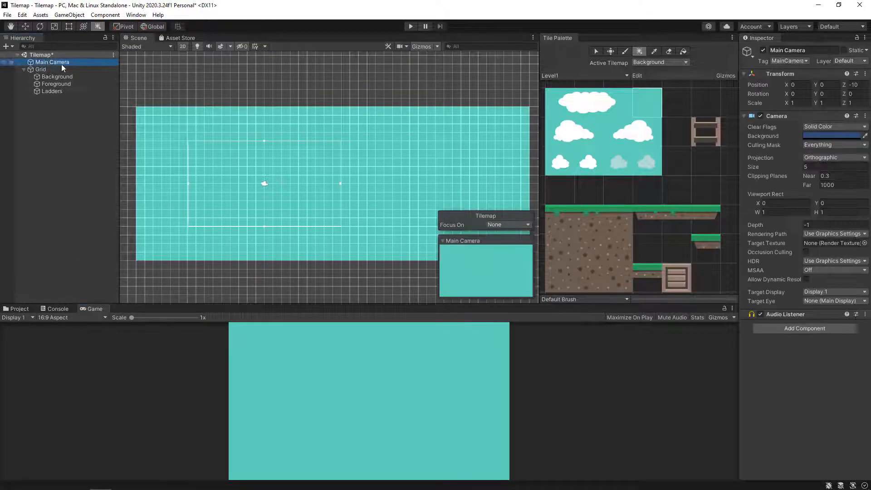
left_click(815, 167)
type("7")
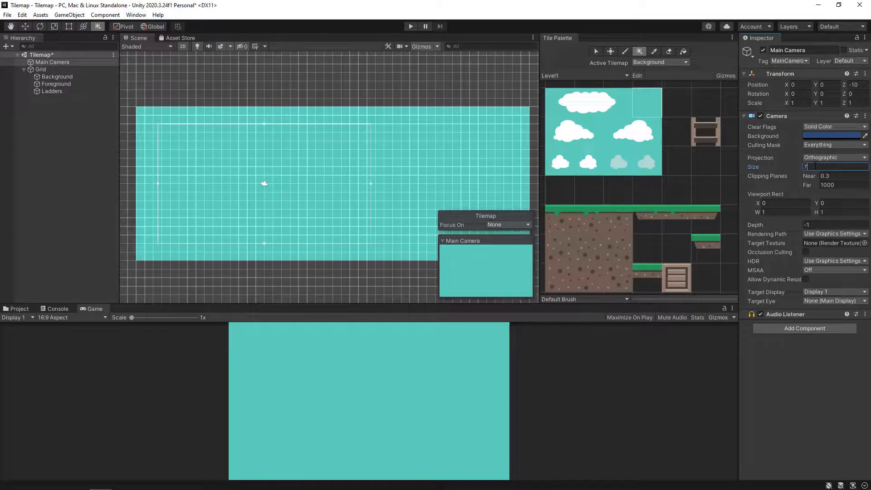
Step: Paint four medium cloud tiles in an evenly spaced row along the upper part of the sky
left_click(624, 51)
left_click(574, 132)
left_click(178, 136)
left_click(273, 136)
left_click(367, 137)
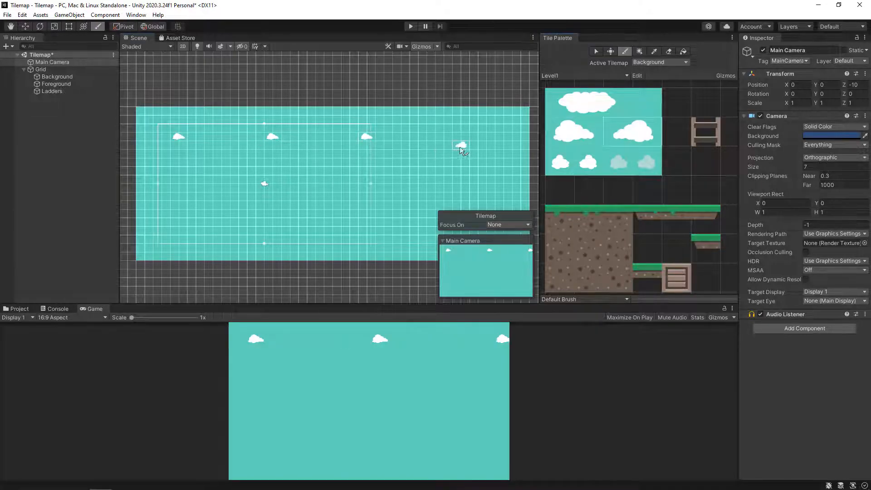
left_click(469, 137)
Step: Paint small cloud tiles slightly lower than the medium clouds, one after each of them
left_click(559, 162)
left_click(311, 145)
scroll(394, 152, "up", 3)
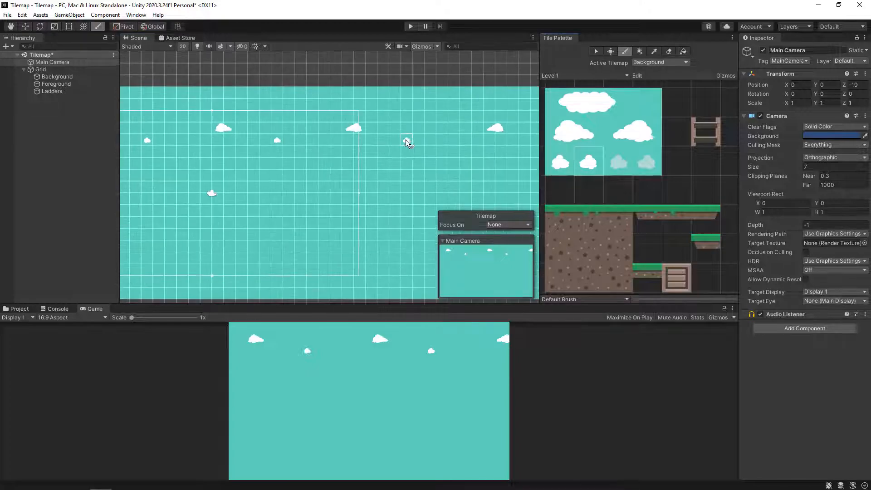
scroll(463, 141, "down", 4)
middle_click_drag(359, 178, 351, 175)
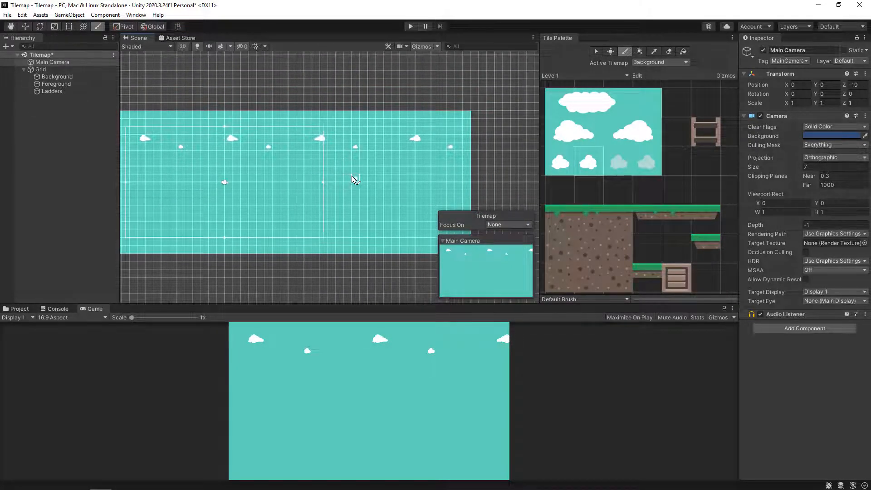
Step: Make Foreground the active tilemap and paint a nine-tile grass-topped ground strip from the left edge of the sky
left_click(654, 63)
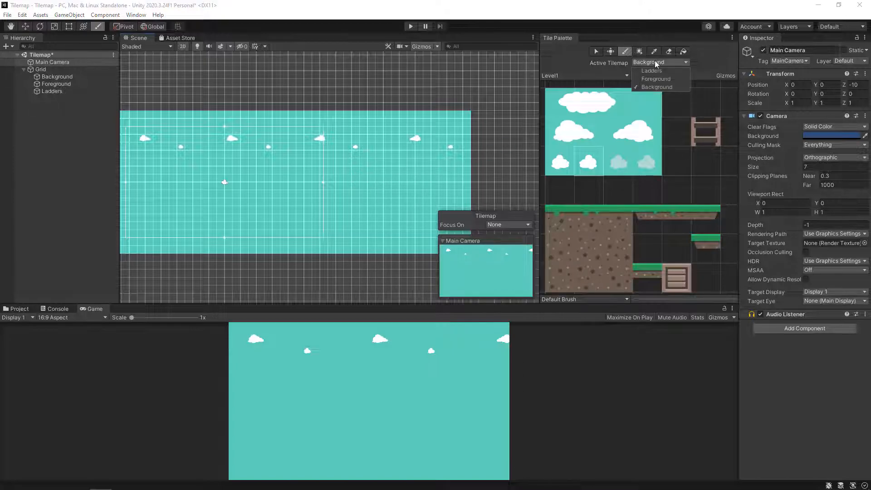
left_click(653, 77)
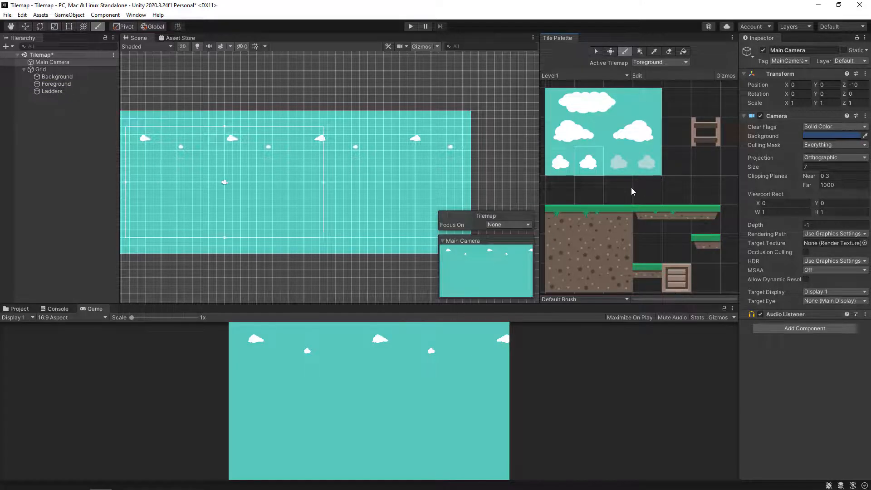
left_click_drag(561, 214, 619, 225)
scroll(215, 235, "up", 4)
middle_click_drag(202, 233, 350, 235)
scroll(271, 227, "up", 1)
left_click_drag(258, 219, 320, 214)
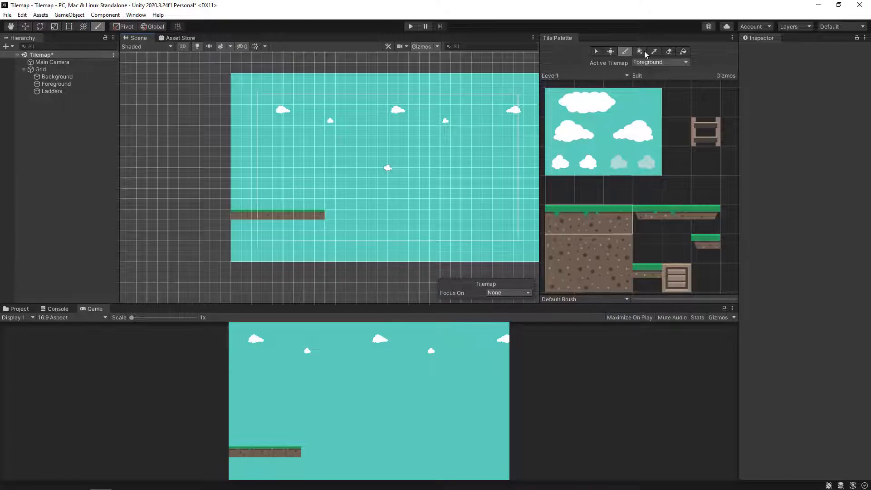
Step: Fill the area below the grass strip down to the sky's lower edge with a filled box of dirt tiles
left_click(639, 51)
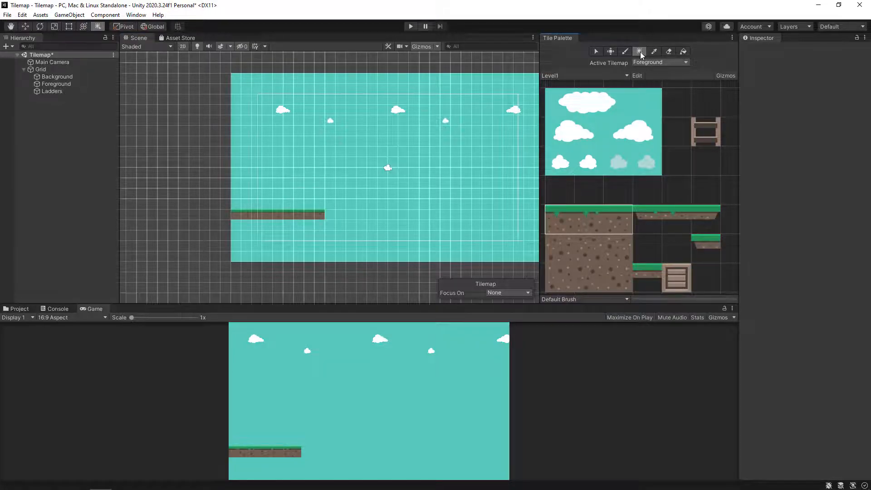
left_click_drag(561, 253, 622, 273)
scroll(268, 275, "up", 1)
scroll(267, 273, "up", 1)
middle_click_drag(265, 271, 240, 202)
left_click_drag(194, 130, 331, 184)
Step: Paint a three-tile floating grass platform right of the ground and a higher four-tile platform farther right
middle_click_drag(399, 132, 344, 227)
left_click(626, 50)
left_click(653, 210)
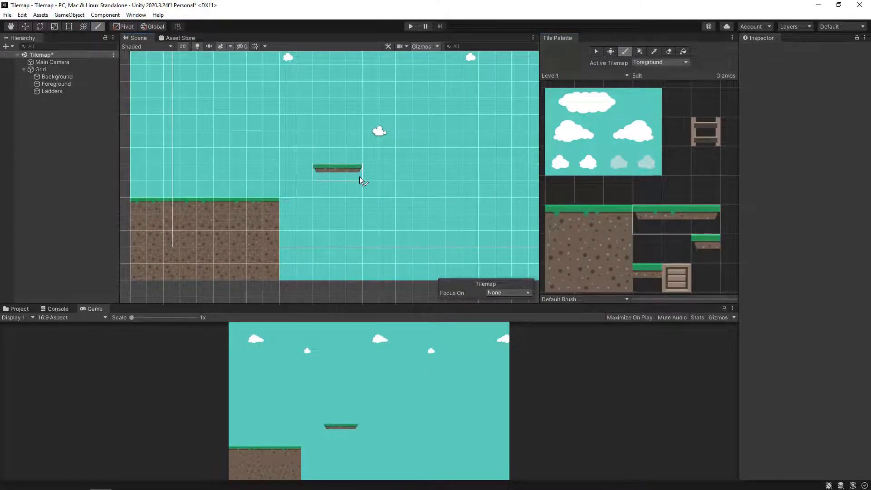
left_click(440, 144)
left_click(707, 214)
left_click(453, 139)
Step: Build a two-tile-wide, grass-topped dirt column right of the floating platforms, reaching down to the sky's lower edge
left_click_drag(591, 215, 617, 276)
middle_click_drag(503, 140, 408, 172)
left_click(430, 178)
left_click(639, 52)
left_click_drag(560, 249, 590, 277)
mouse_move(410, 189)
left_mouse_down()
mouse_move(423, 342)
mouse_move(424, 303)
left_mouse_up()
Step: Extend a low ground ledge with a grass top and dirt below it from the column's right side
scroll(421, 273, "down", 3)
left_click_drag(557, 217, 611, 216)
left_click(437, 245)
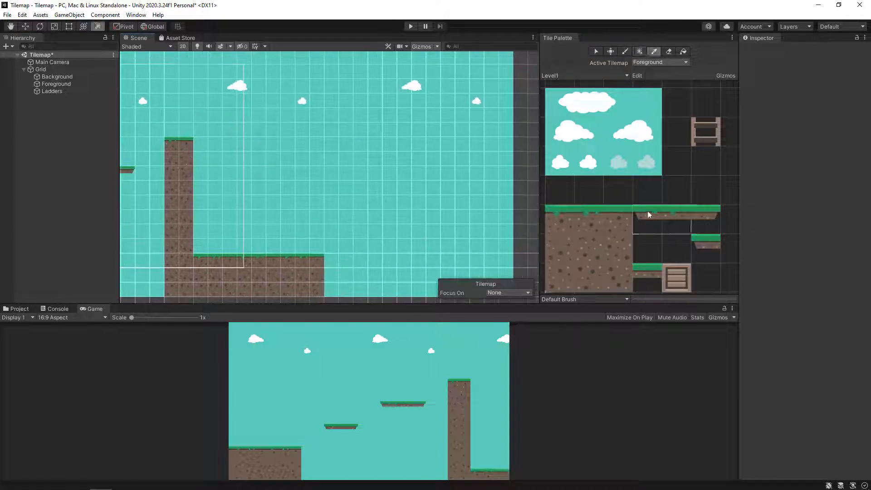
Step: Paint three floating grass platforms at different heights right of the low ground ledge
left_click(360, 227)
left_click(433, 196)
left_click(491, 242)
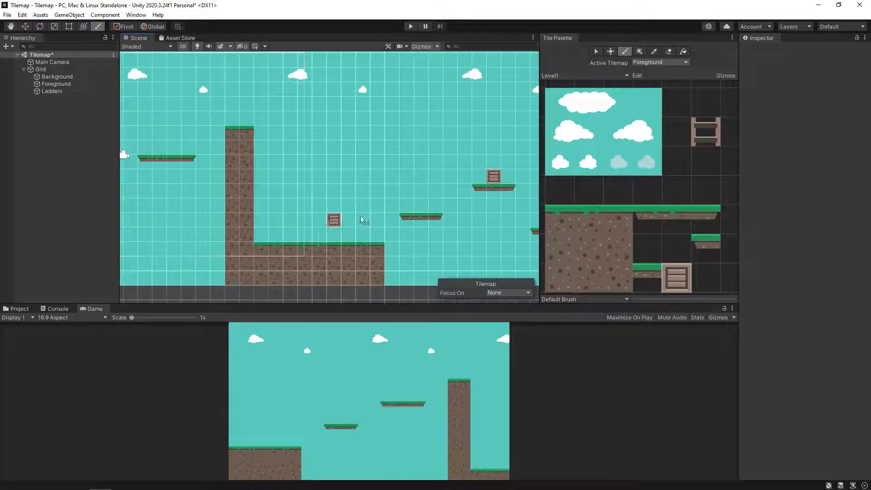
Step: Place two adjacent crates on the low ground ledge and one crate on top of the tall column
left_click_drag(334, 235, 319, 235)
middle_click_drag(272, 200, 407, 211)
left_click(365, 131)
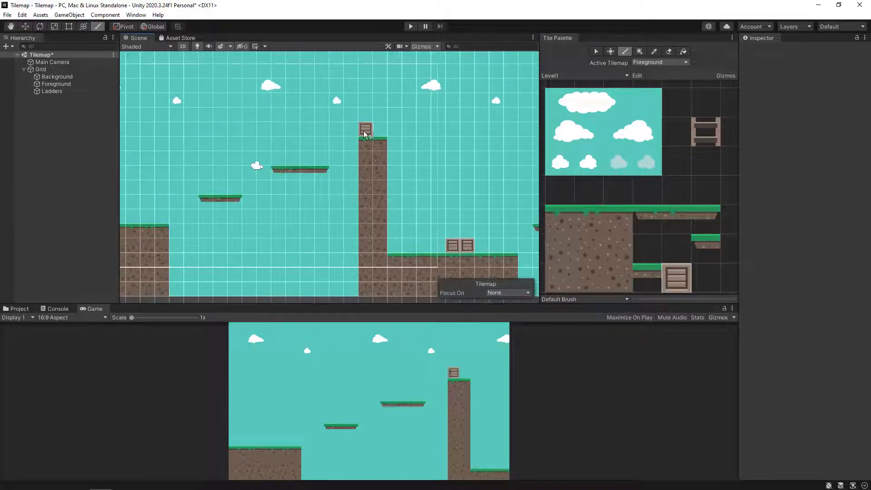
Step: Paint a three-tile platform high above the left ground, and place crates on it and on the first floating platform
middle_click_drag(309, 141, 417, 163)
left_click_drag(648, 219, 706, 218)
left_click(228, 166)
left_click(676, 278)
left_click(214, 153)
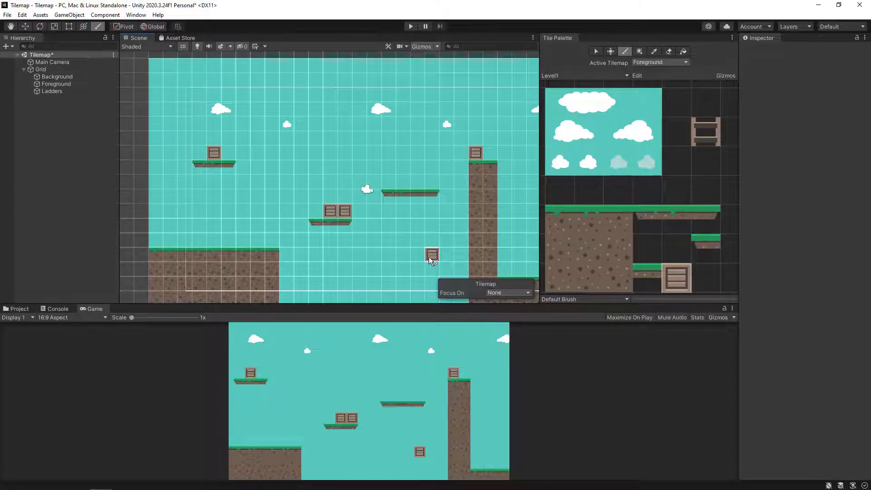
Step: Make Ladders the active tilemap and paint ladders from the upper-left platform to the ground and down the column's right side
left_click(666, 62)
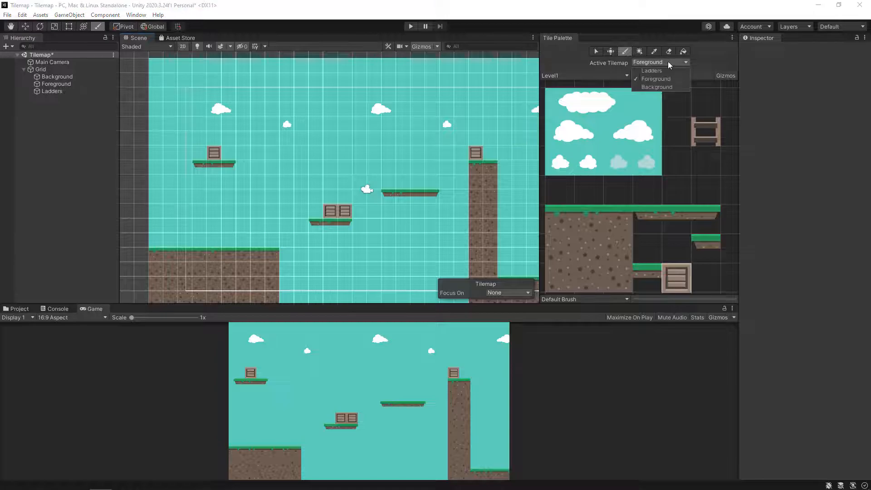
left_click(660, 70)
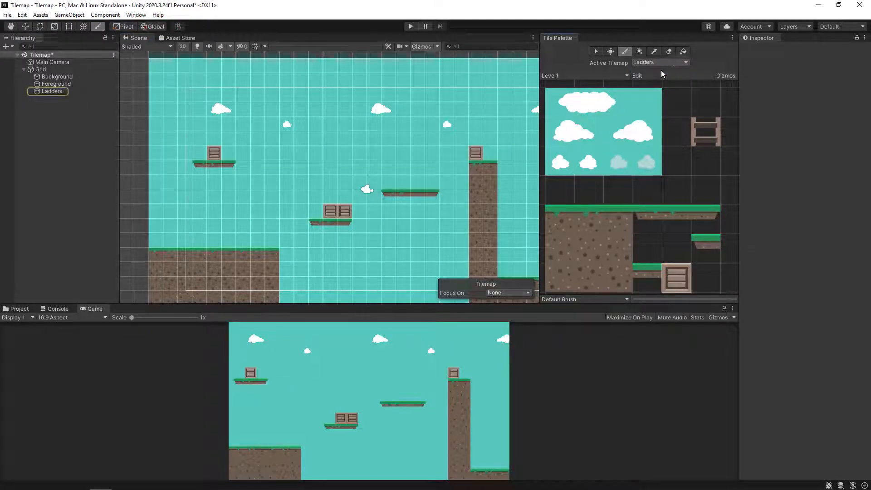
left_click(705, 132)
left_click_drag(246, 170, 245, 245)
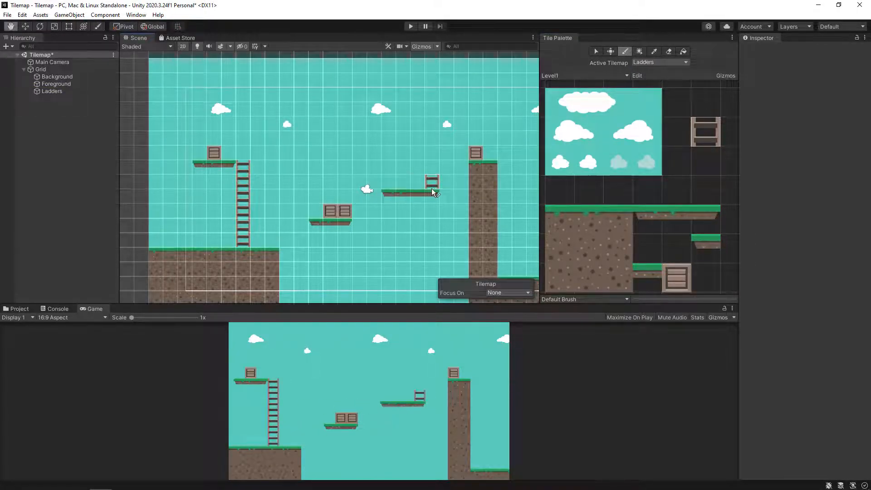
middle_click_drag(431, 189, 291, 169)
left_click_drag(363, 146, 360, 250)
Step: Run the level with the Game view maximized on play to check its appearance, and stop play mode
mouse_move(430, 188)
middle_mouse_down()
mouse_move(352, 169)
mouse_move(374, 206)
mouse_move(363, 196)
middle_mouse_up()
scroll(352, 169, "down", 3)
scroll(354, 171, "down", 5)
scroll(374, 200, "up", 1)
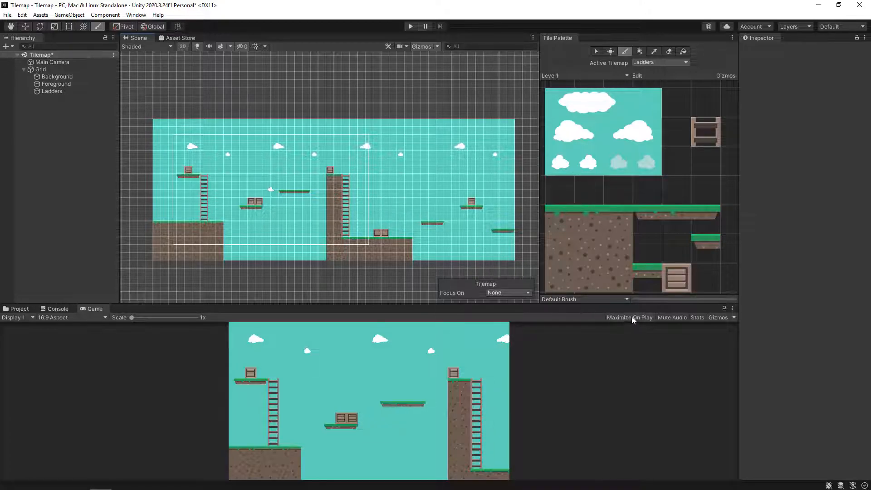
left_click(411, 26)
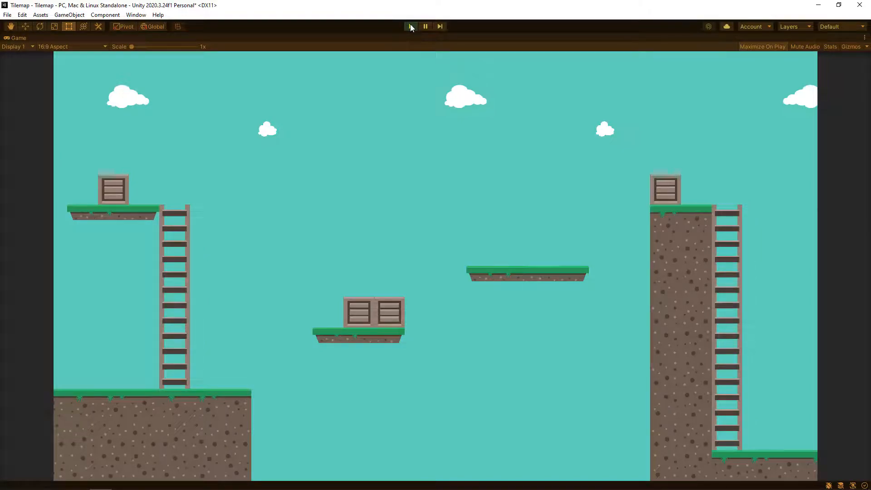
left_click(411, 27)
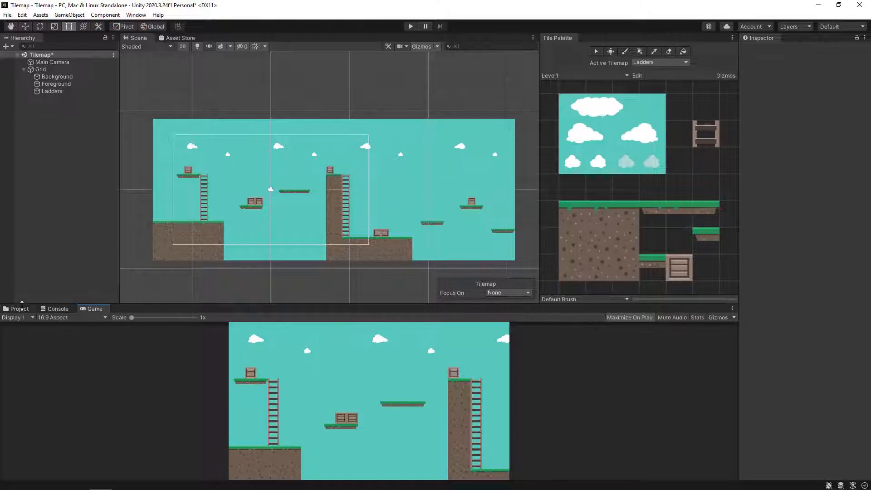
Step: Set the Filter Mode of the background, foreground and ladder textures to Point (no filter)
left_click(20, 309)
left_click(75, 352)
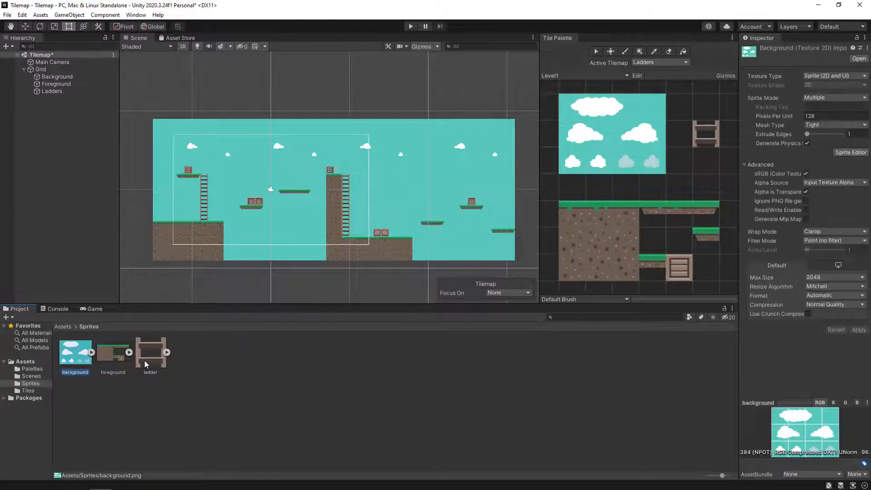
left_click(150, 354, "shift")
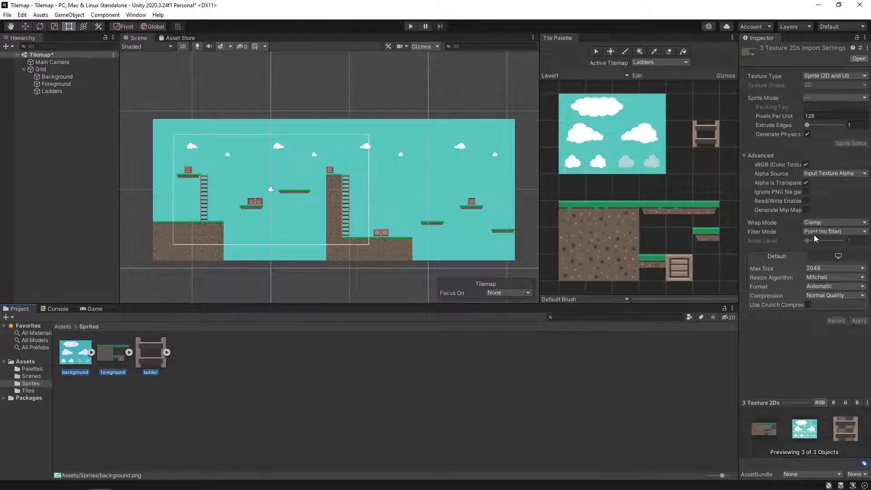
left_click(836, 233)
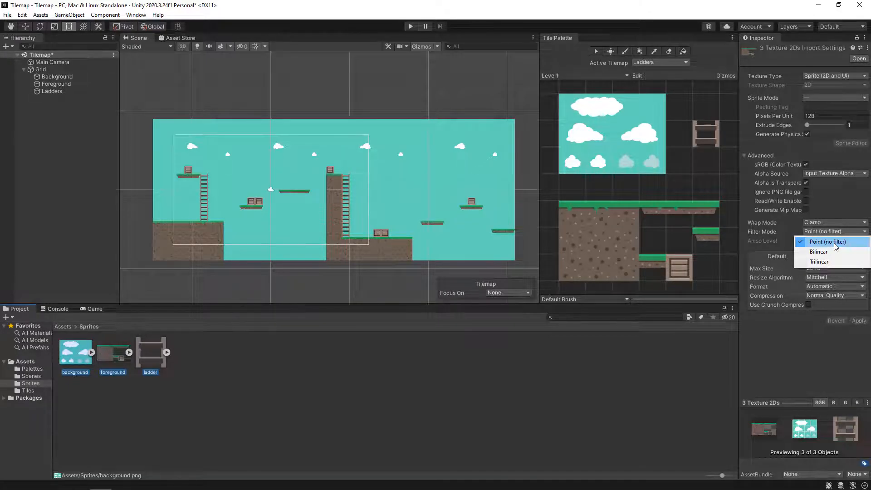
left_click(836, 245)
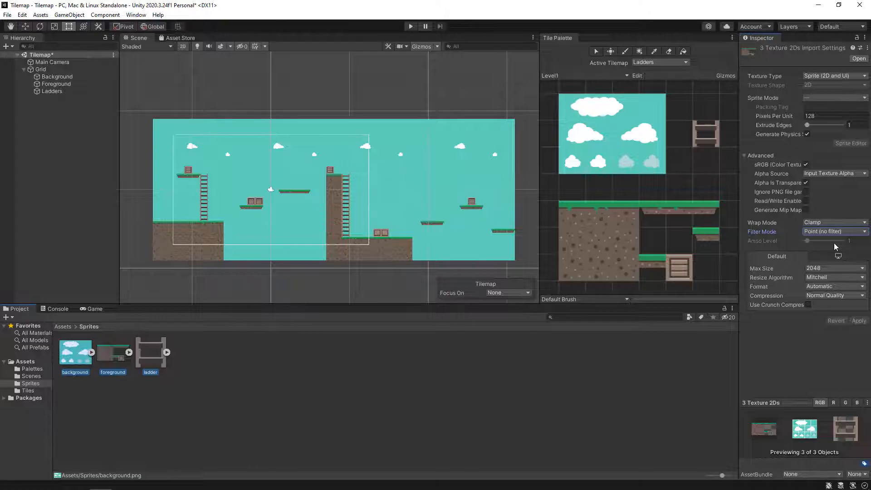
Step: Disable Anti Aliasing for the Ultra level in the project's Quality settings and close the settings
left_click(22, 15)
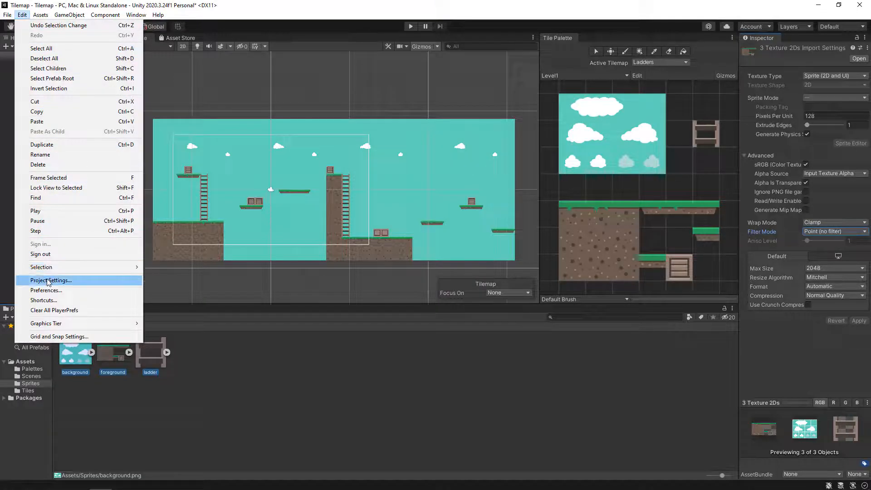
left_click(68, 280)
left_click(449, 112)
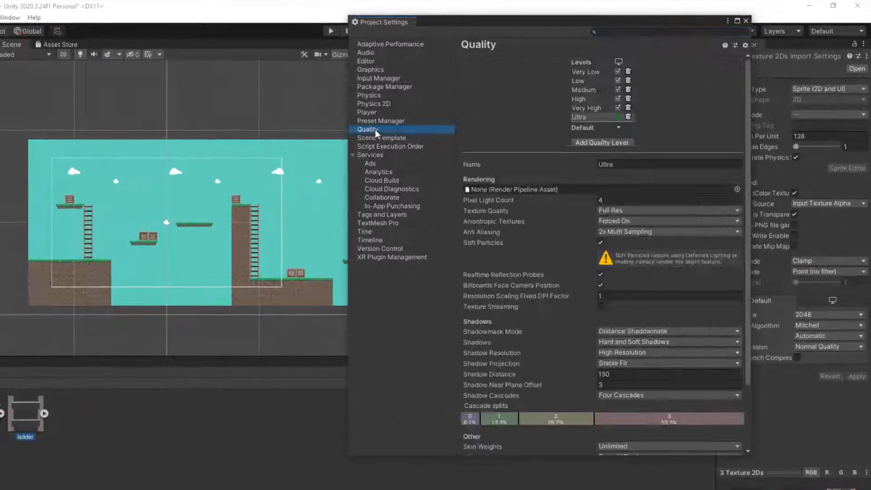
left_click(620, 232)
left_click(626, 243)
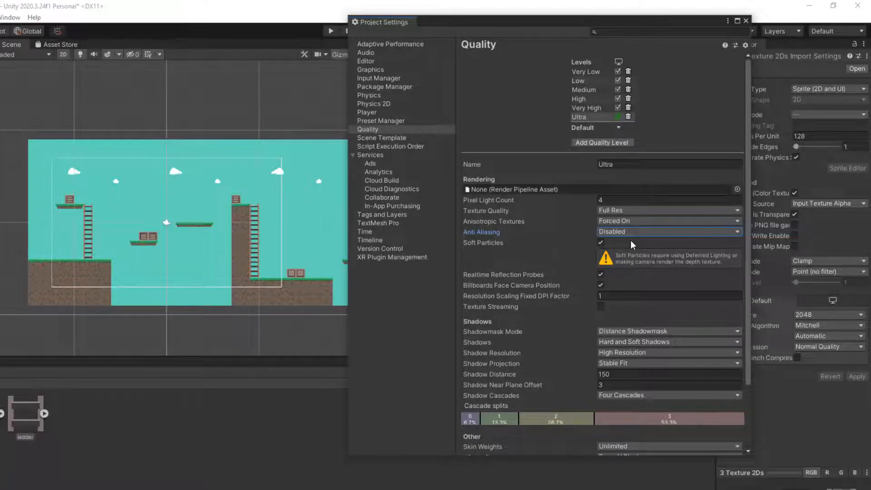
left_click(745, 21)
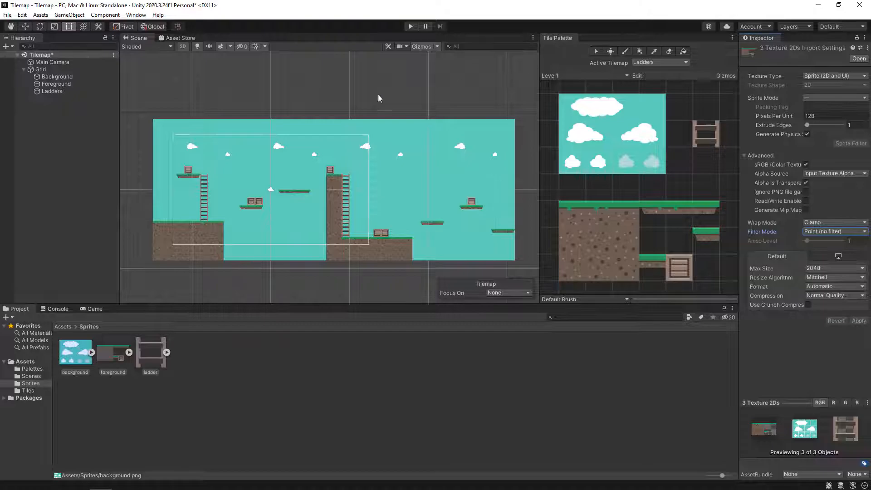
Step: Create a 2D square sprite object named Player and move it along X to 6.69
right_click(53, 134)
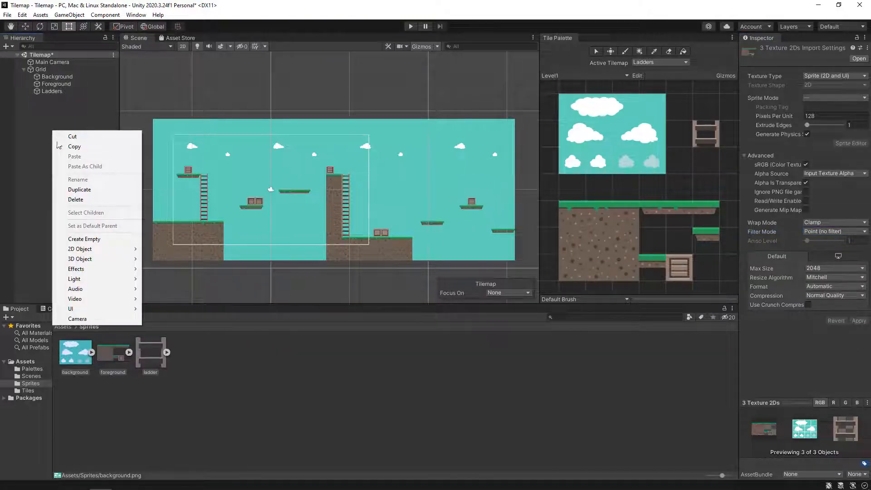
mouse_move(142, 252)
mouse_move(172, 249)
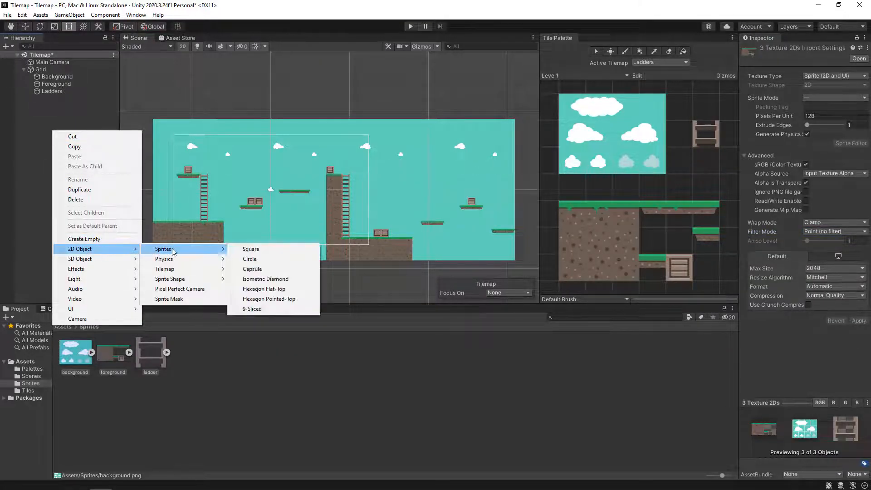
left_click(246, 249)
type("Player")
key("Return")
key("f")
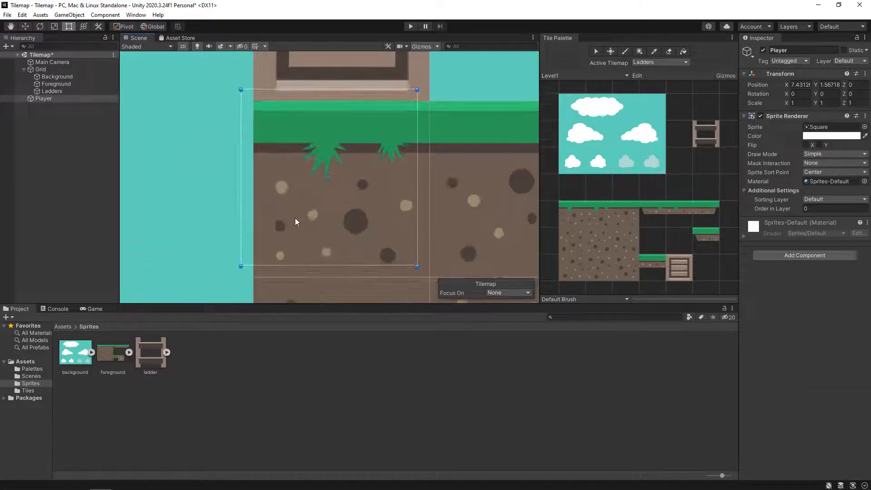
key("w")
left_click_drag(355, 178, 229, 178)
Step: Add a sorting layer named Player and assign it to the Player's Sprite Renderer
left_click(834, 199)
left_click(822, 255)
left_click(846, 139)
type("Player")
key("Return")
left_click(43, 98)
left_click(822, 199)
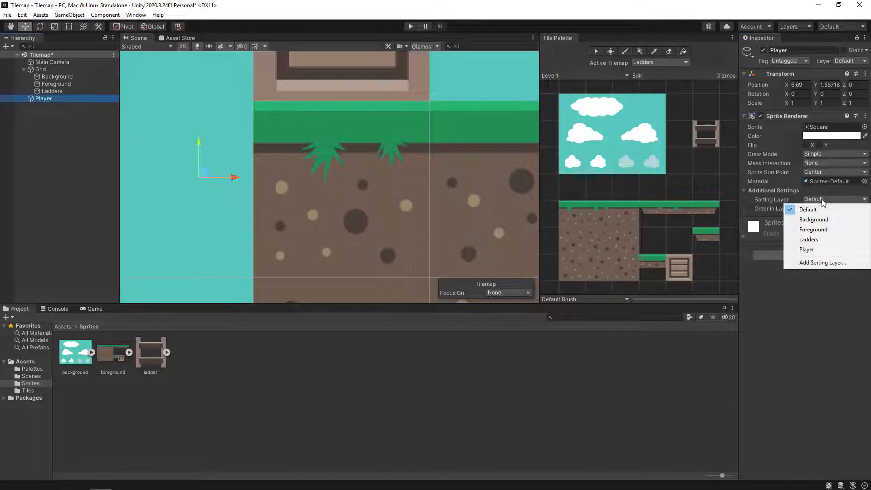
left_click(807, 249)
Step: Move the Player above the first ground block, beside the first ladder, at about X -10.76, Y -0.75
scroll(313, 182, "down", 3)
scroll(312, 181, "down", 6)
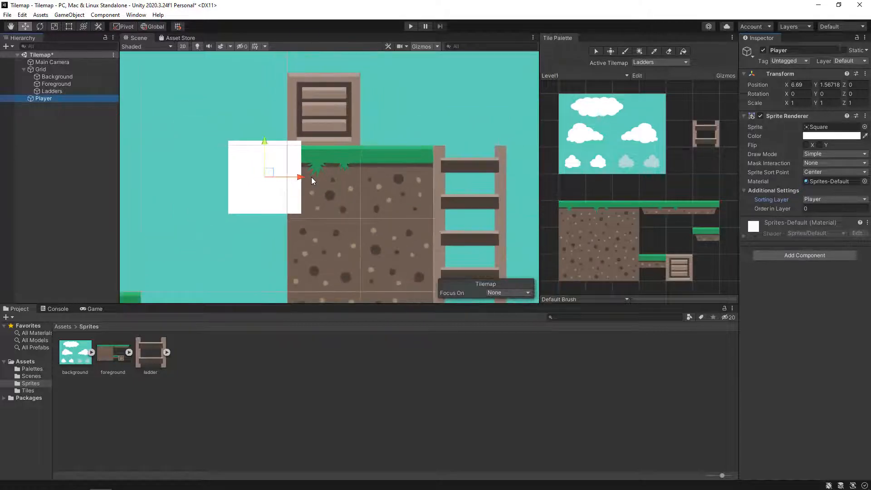
scroll(322, 199, "down", 3)
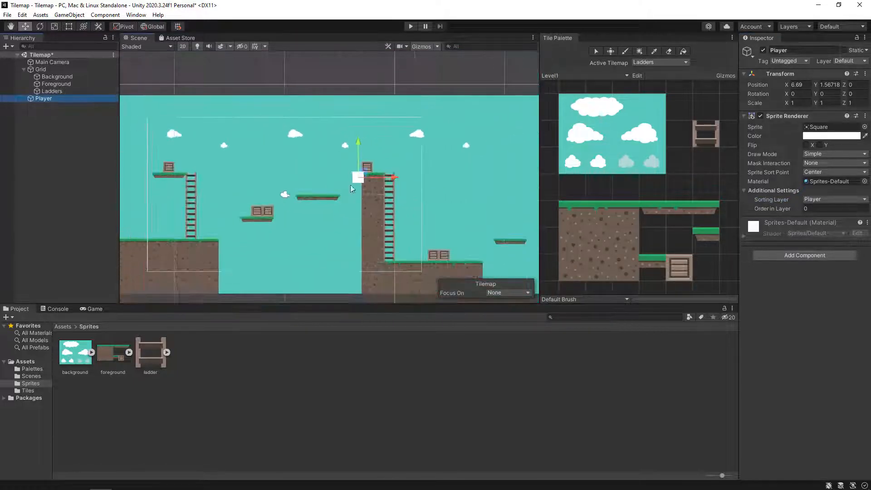
left_click_drag(361, 179, 149, 197)
middle_click_drag(149, 197, 228, 197)
left_click_drag(227, 197, 251, 202)
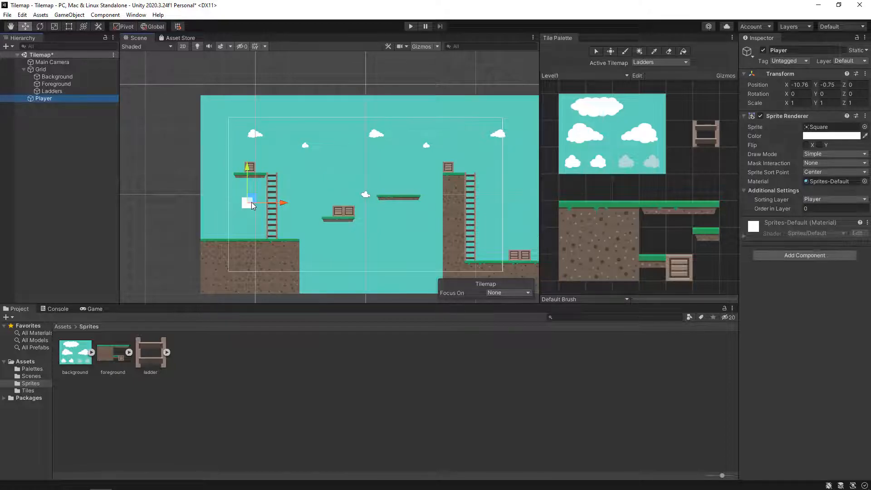
Step: Add Rigidbody 2D and Box Collider 2D components to the Player
left_click(785, 255)
type("ri")
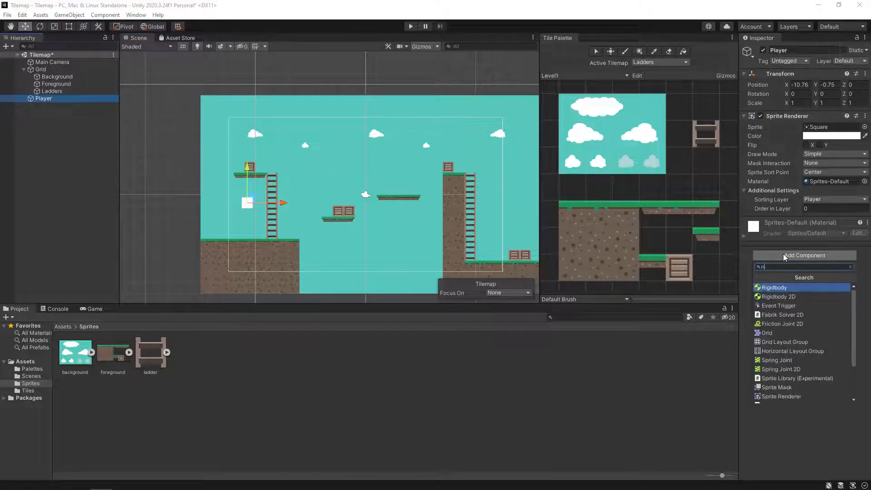
left_click(778, 296)
left_click(792, 386)
type("bo")
left_click(793, 387)
Step: Save the scene, run the level to test how the Player falls, and stop play mode
key("ctrl+s")
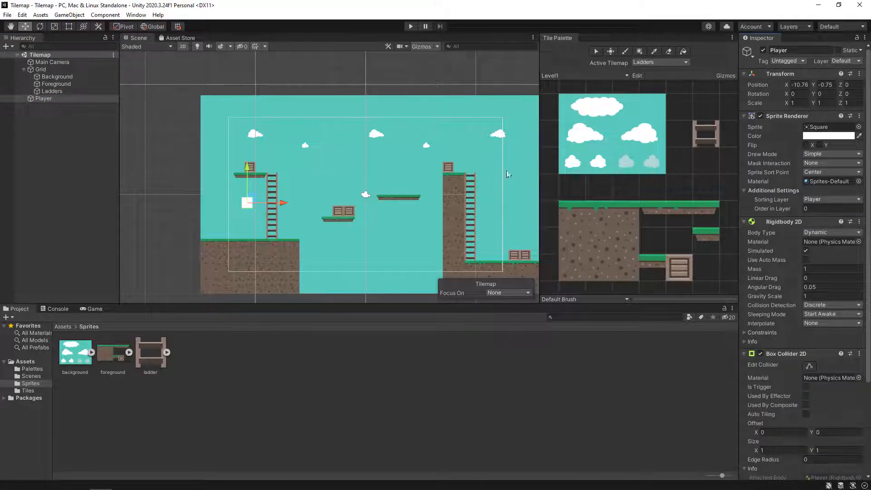
left_click(411, 26)
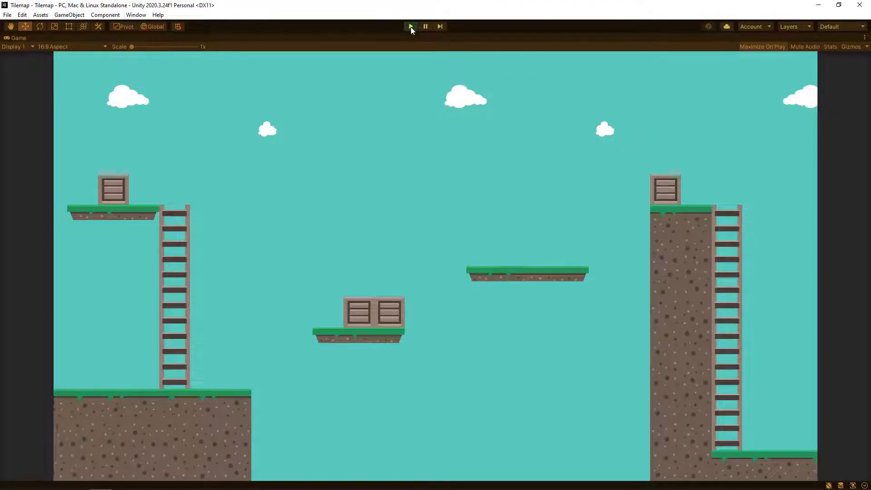
left_click(411, 27)
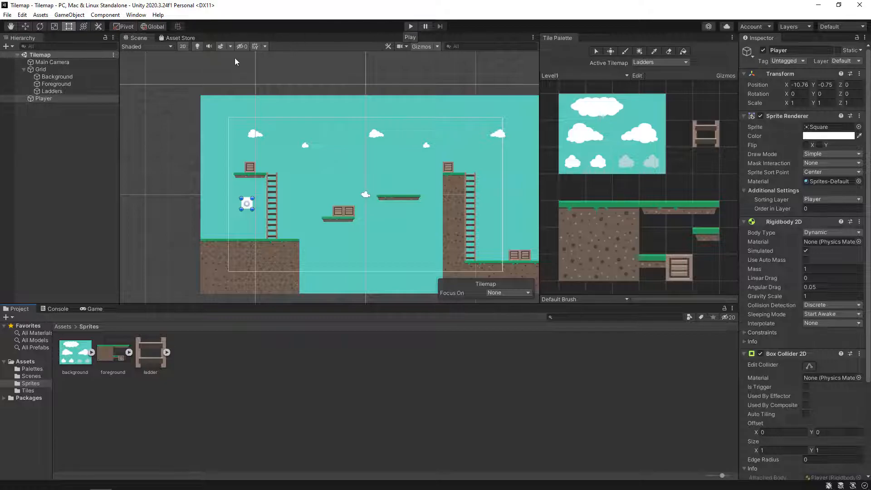
Step: Add a Tilemap Collider 2D component to the Foreground tilemap
left_click(57, 77)
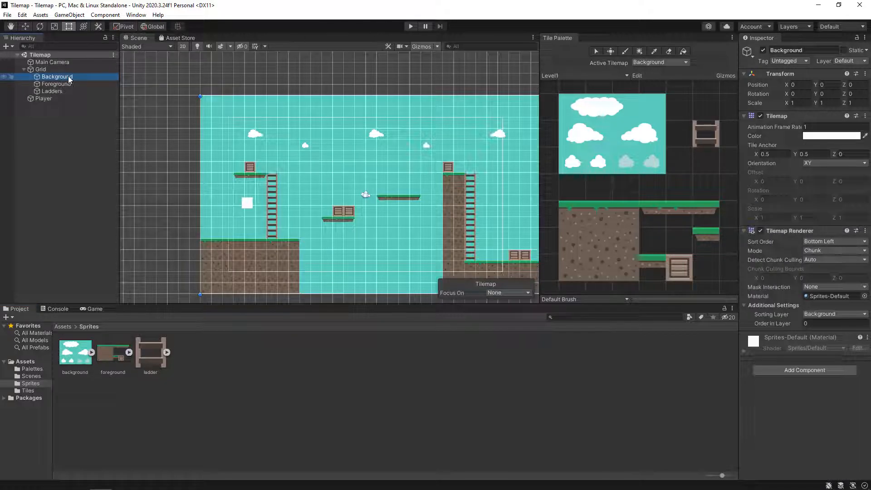
left_click(63, 85)
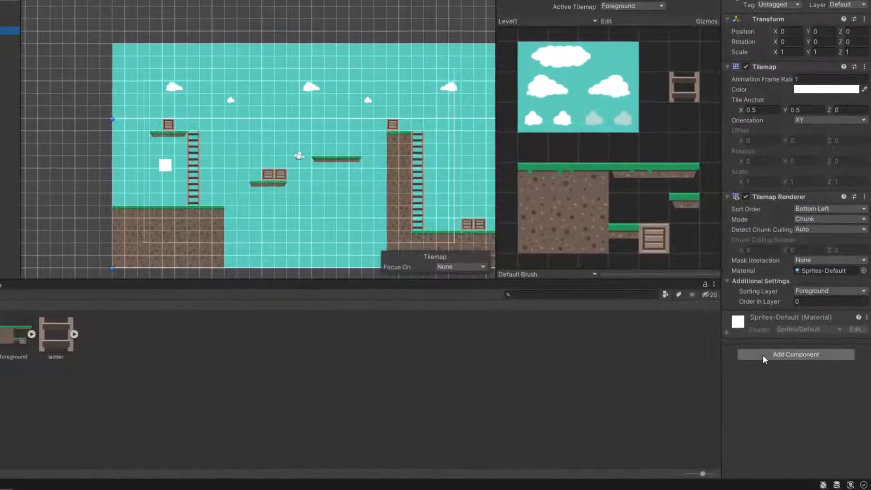
left_click(763, 355)
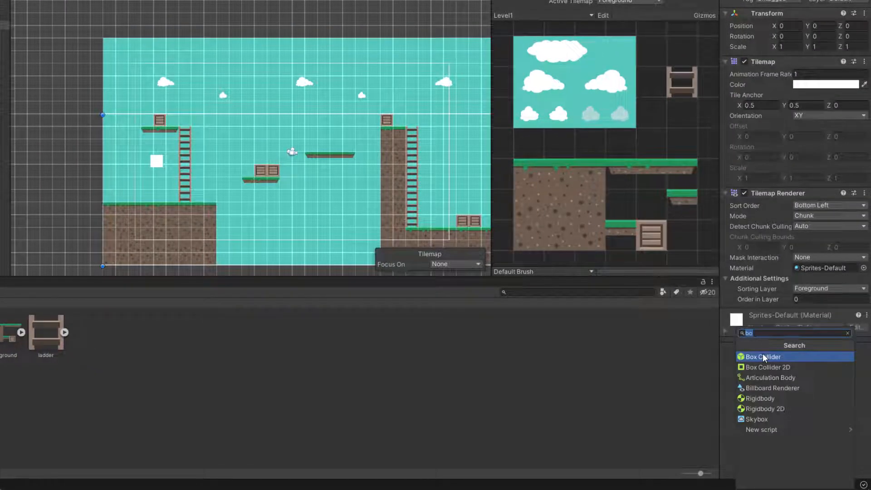
type("til")
key("Down")
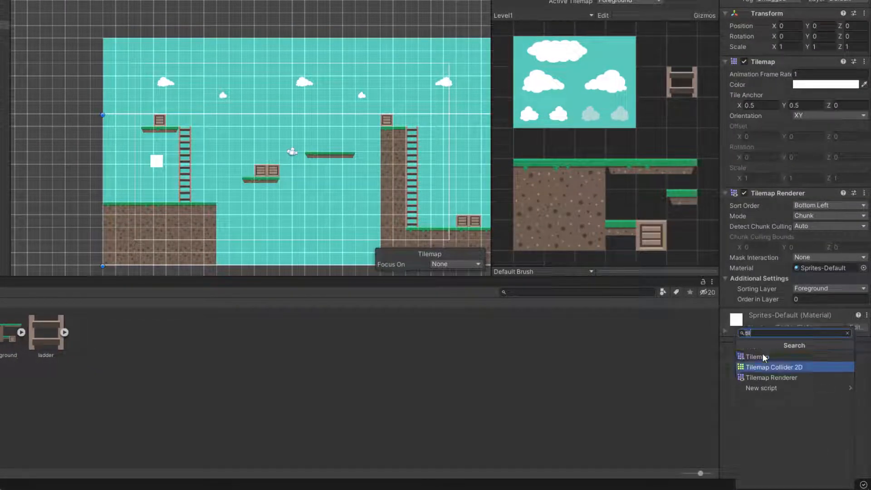
key("Return")
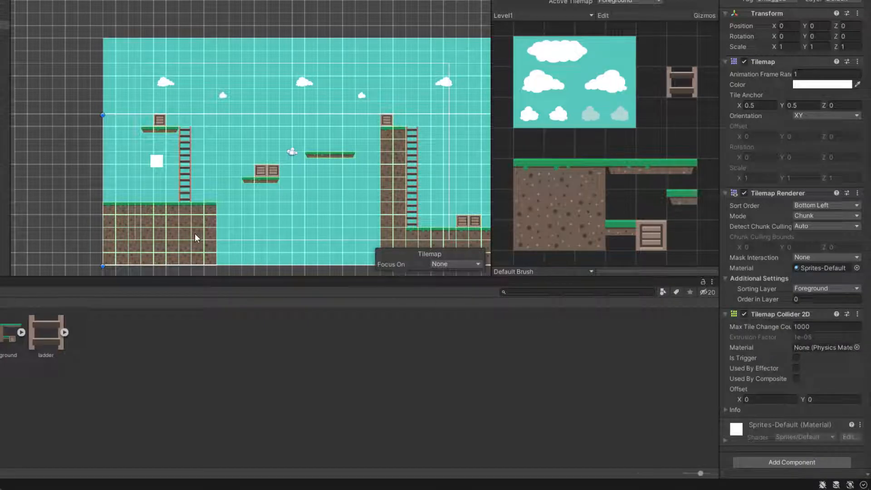
Step: Add a Composite Collider 2D to the Foreground tilemap and enable Used By Composite on its Tilemap Collider 2D
scroll(168, 235, "up", 6)
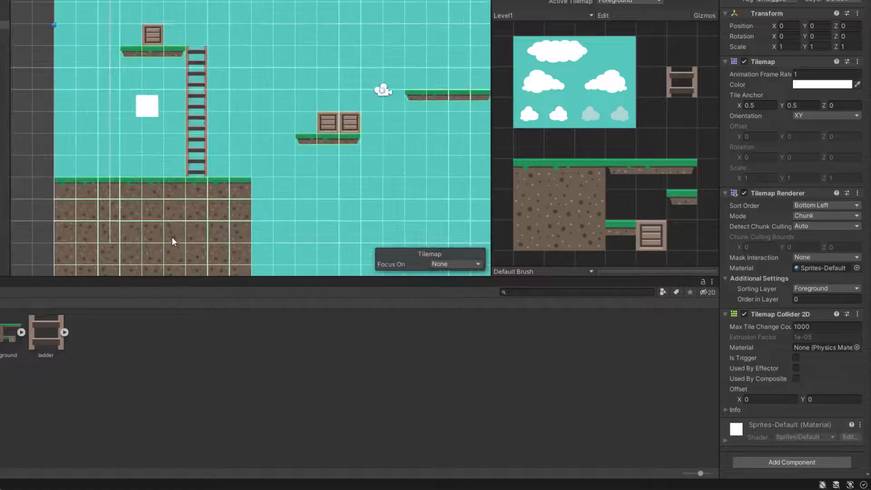
scroll(250, 188, "up", 2)
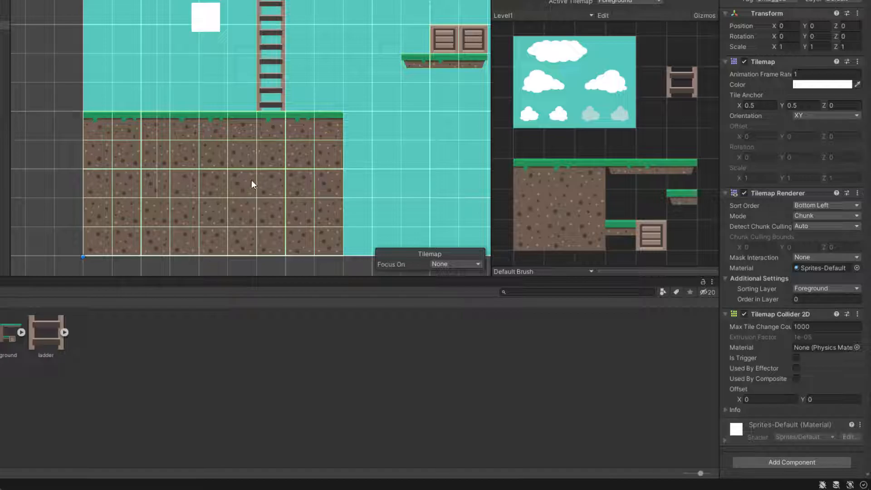
left_click(816, 461)
key("BackSpace")
type("com")
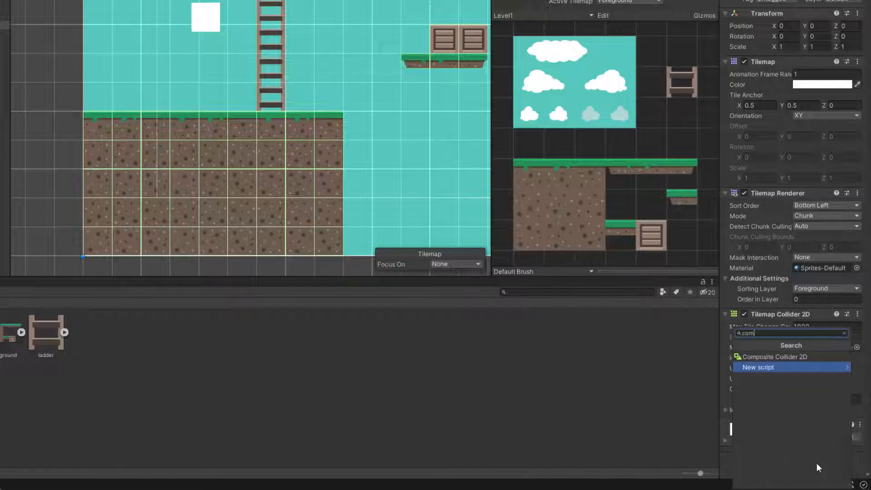
key("Up")
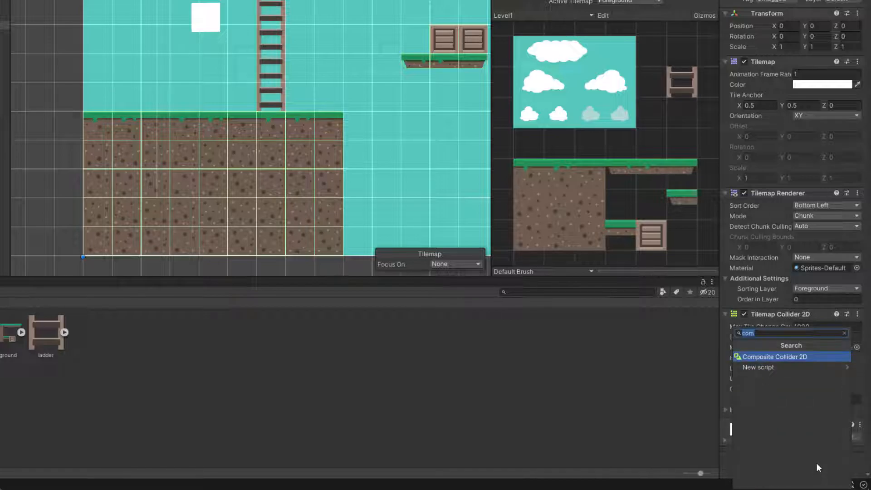
key("Return")
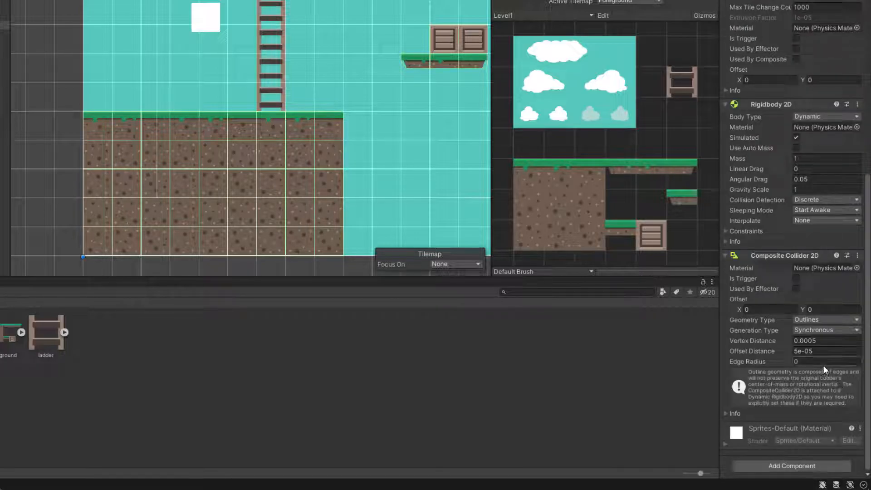
scroll(823, 365, "up", 5)
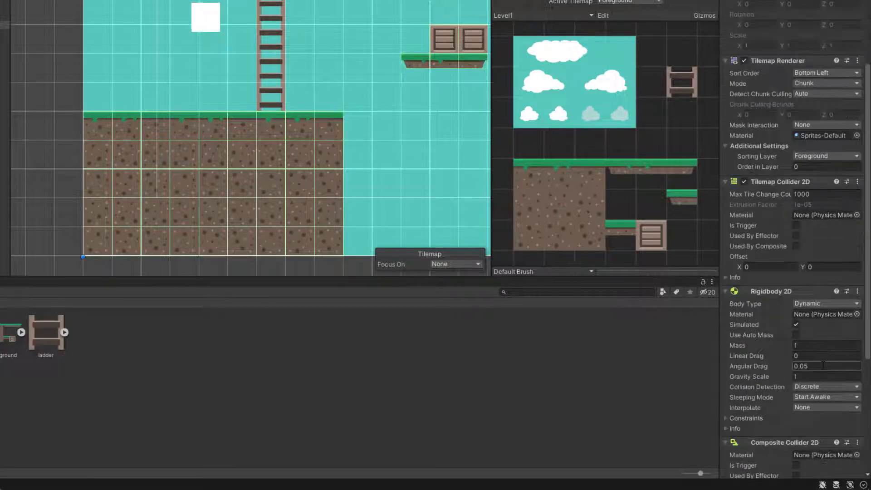
left_click(798, 246)
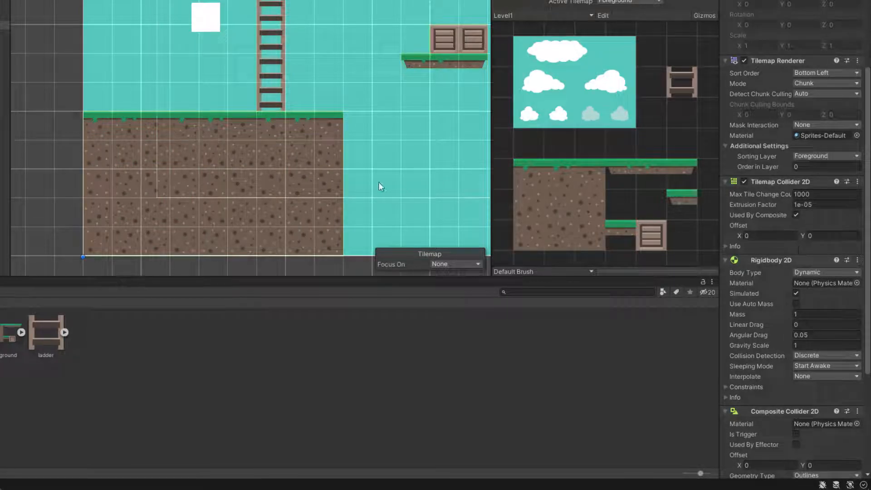
Step: Examine the merged collider outlines around the ground block and the floating platform with two crates
scroll(338, 132, "up", 5)
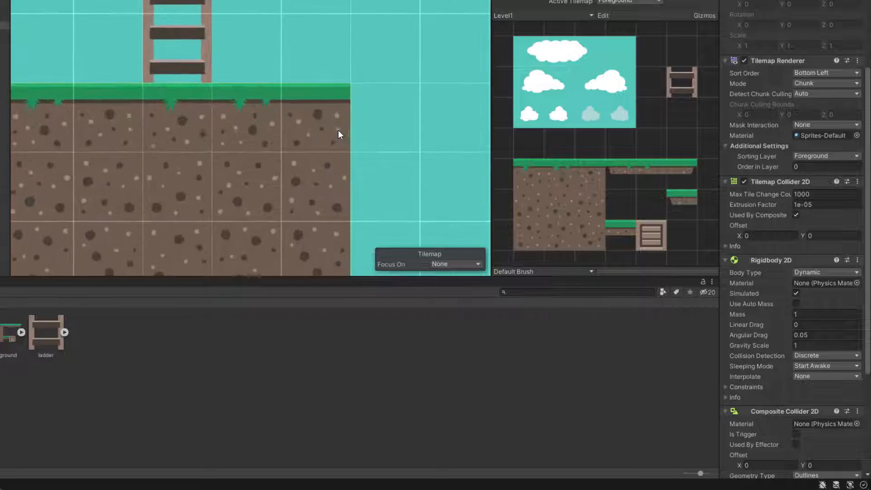
middle_click_drag(338, 130, 349, 189)
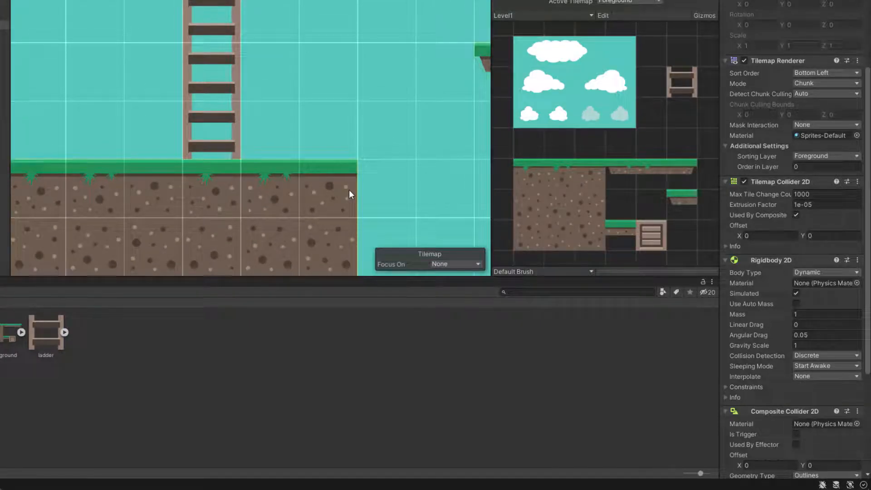
middle_click_drag(350, 187, 213, 196)
middle_click_drag(376, 121, 268, 165)
scroll(347, 135, "up", 1)
scroll(348, 134, "up", 1)
middle_click_drag(340, 164, 339, 151)
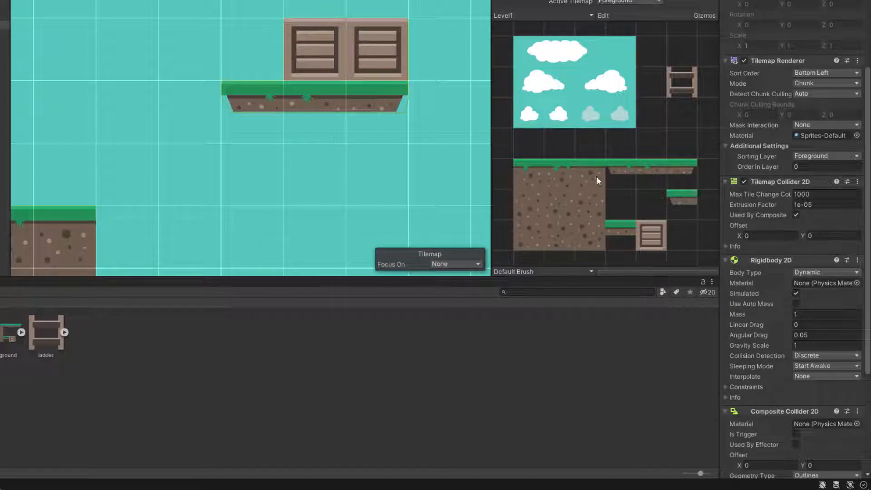
Step: Set the Foreground's Rigidbody 2D Body Type to Static, then run the level to test the Player's landing and stop play mode
scroll(803, 257, "down", 4)
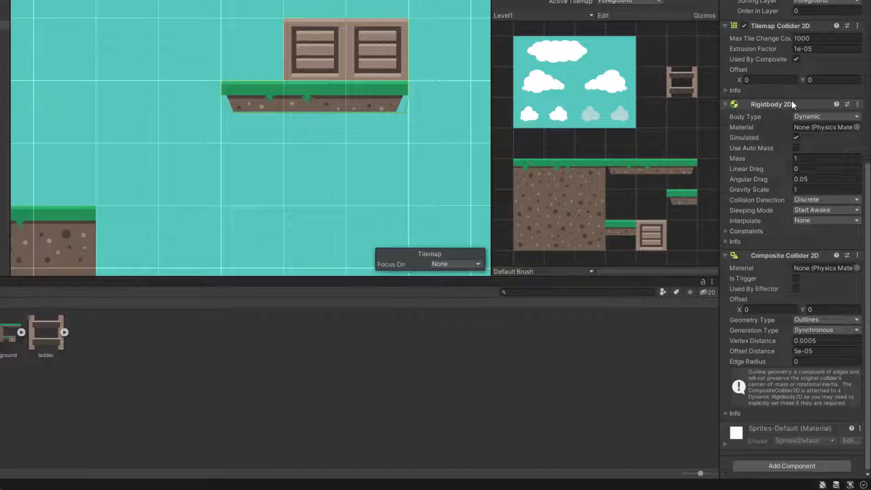
left_click(813, 117)
left_click(825, 152)
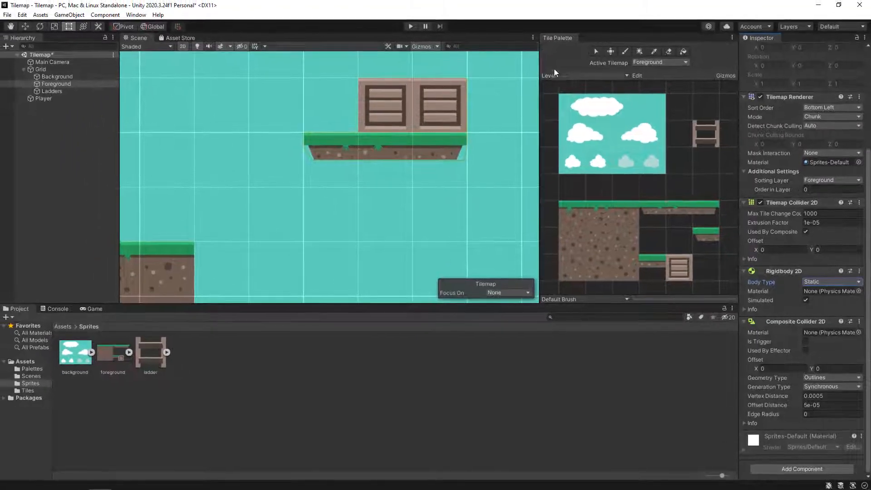
left_click(411, 26)
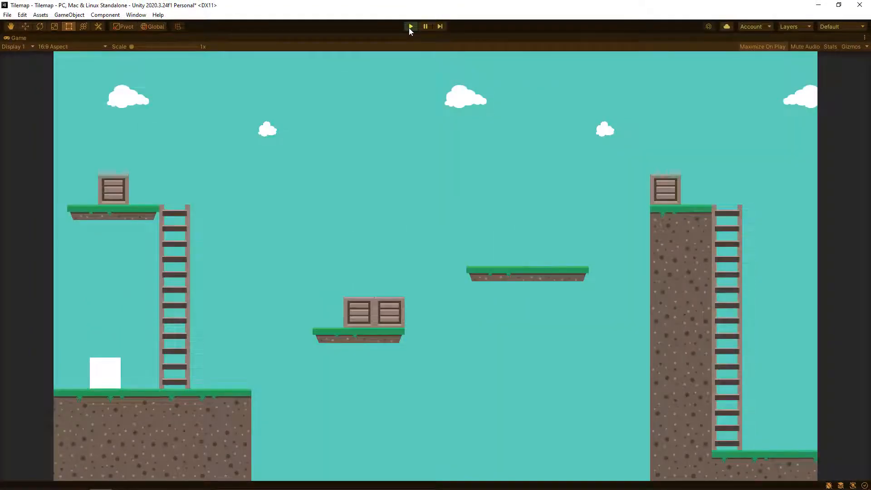
left_click(411, 26)
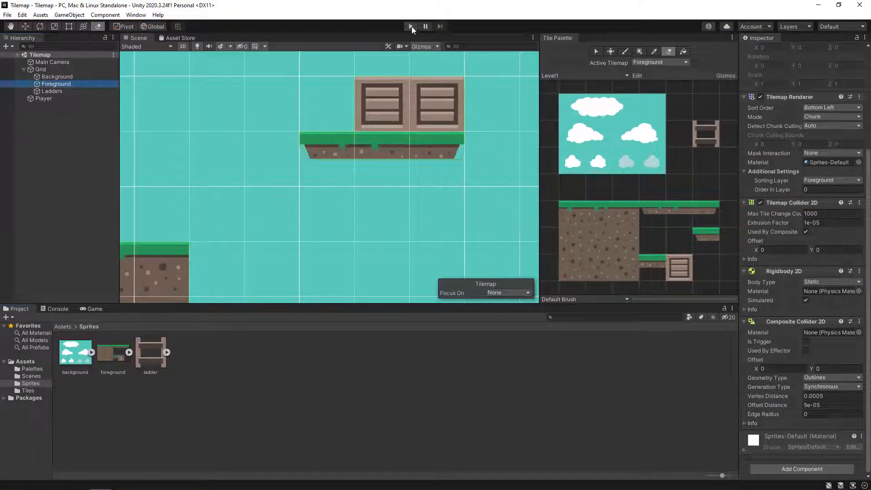
Step: Open the ladder sprite in the Sprite Editor and switch to Custom Physics Shape editing
left_click(83, 90)
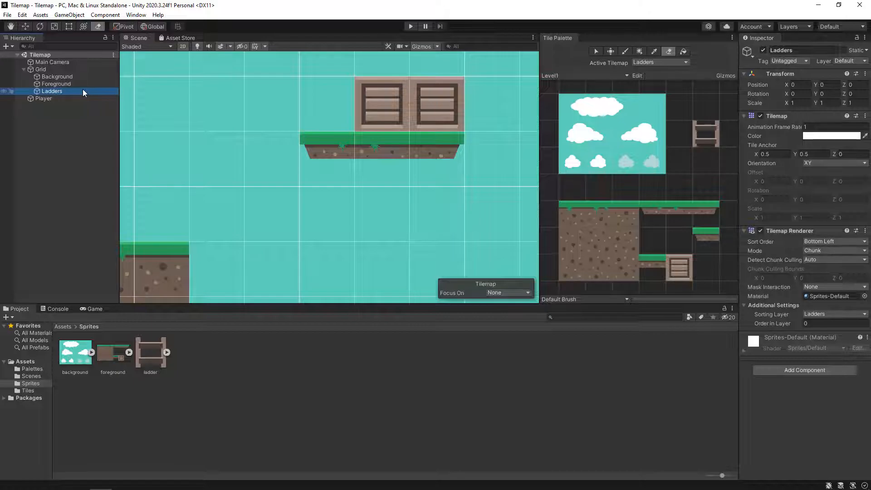
left_click(159, 353)
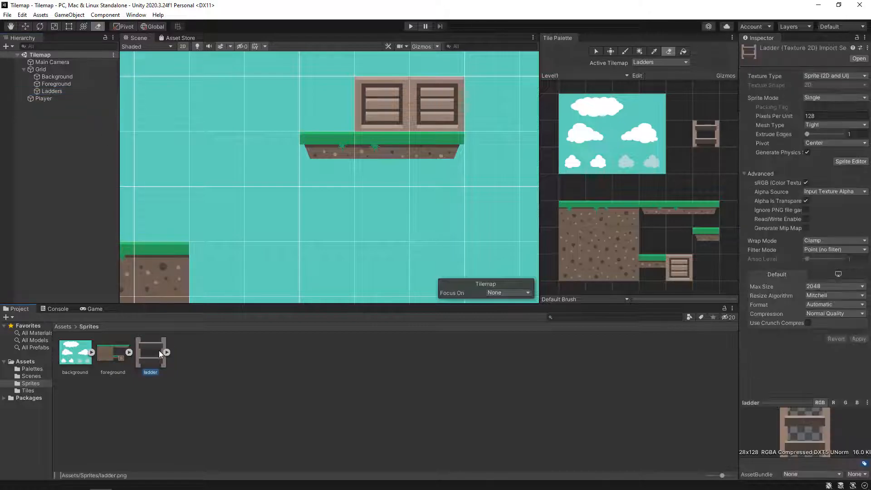
left_click(851, 161)
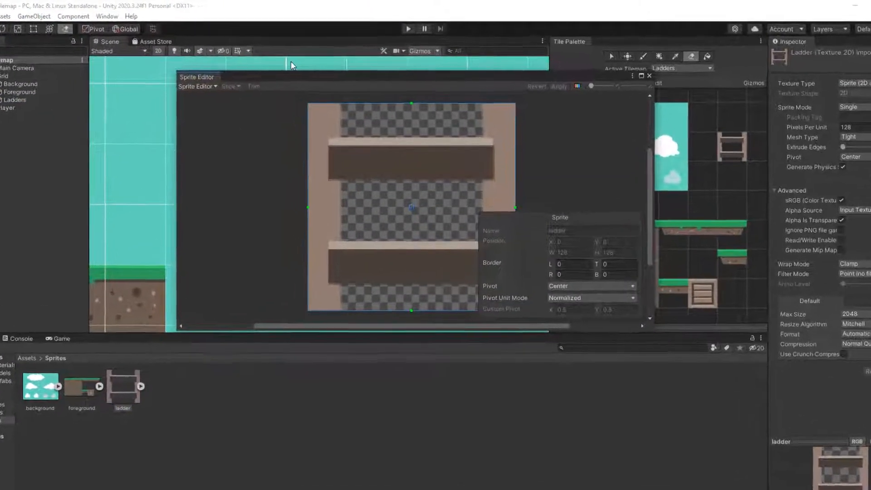
left_click(202, 87)
left_click(217, 121)
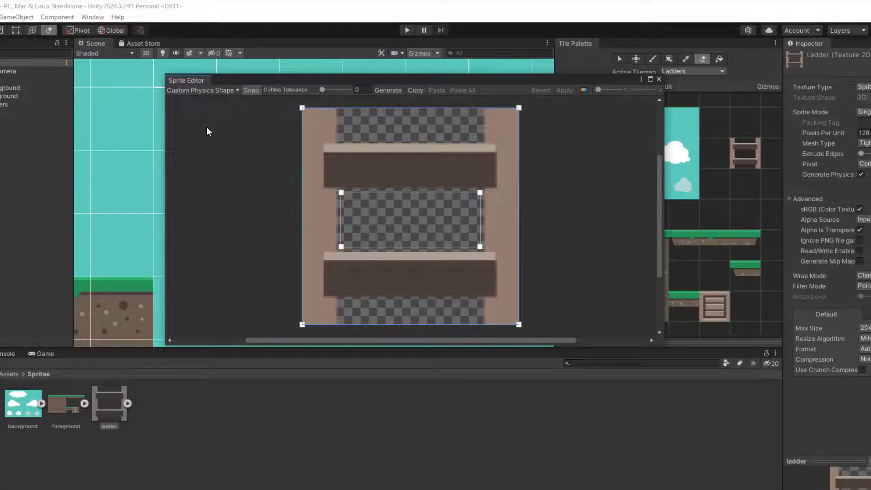
Step: Generate the ladder's physics outline and delete the inner rectangle between its rungs
left_click(389, 91)
key("Delete")
left_click(480, 247)
key("Delete")
Step: Narrow the ladder's physics shape to the inner edges of both side rails, apply it, and close the Sprite Editor
left_click_drag(515, 113, 478, 109)
left_click_drag(519, 325, 478, 324)
left_click_drag(302, 108, 339, 108)
left_click_drag(302, 325, 337, 324)
left_click(562, 90)
left_click(659, 79)
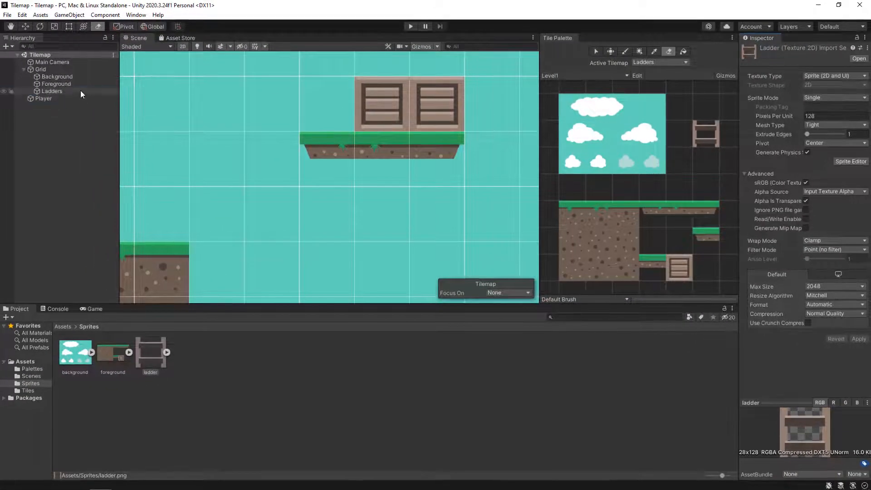
Step: Add a Tilemap Collider 2D and a Composite Collider 2D to the Ladders tilemap
left_click(81, 91)
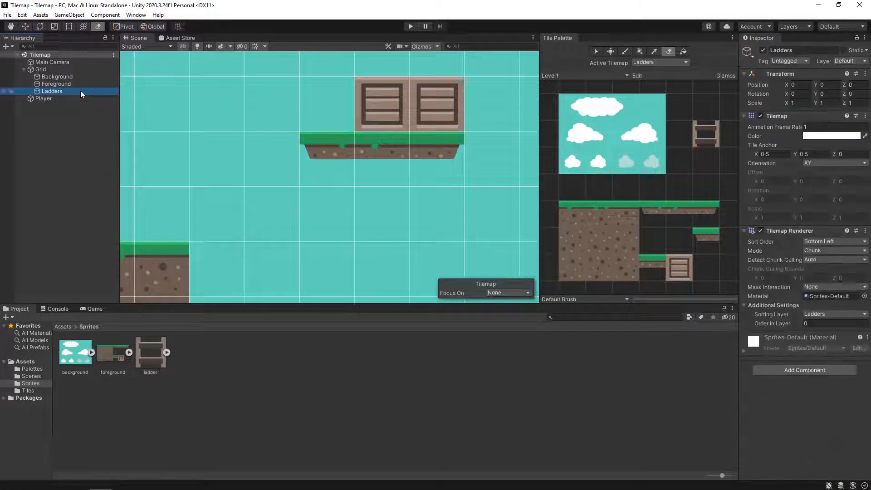
left_click(786, 369)
type("til")
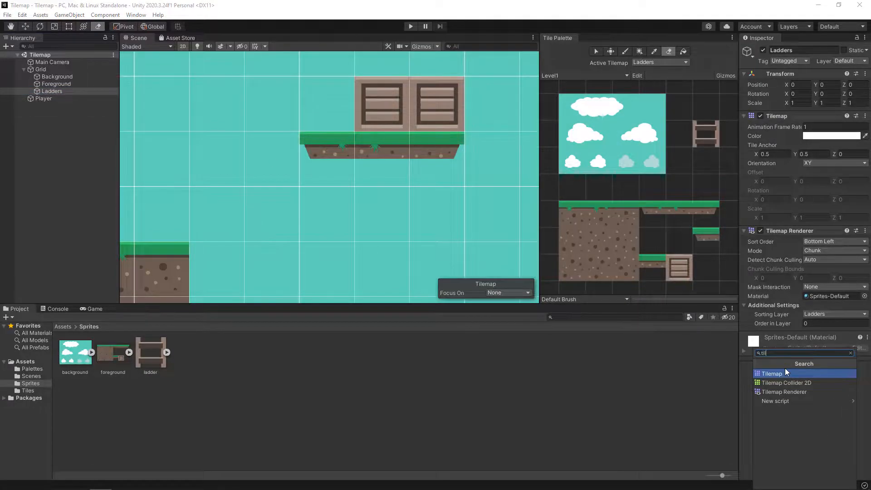
left_click(786, 382)
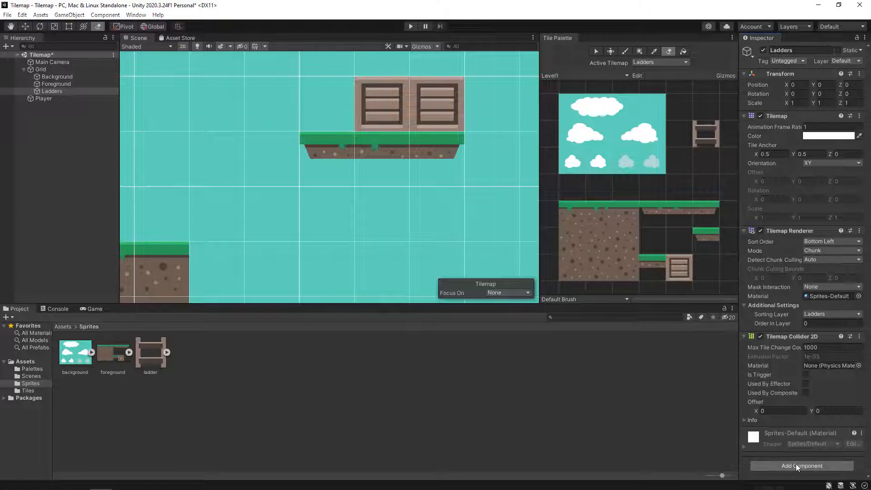
left_click(796, 463)
type("com")
left_click(789, 374)
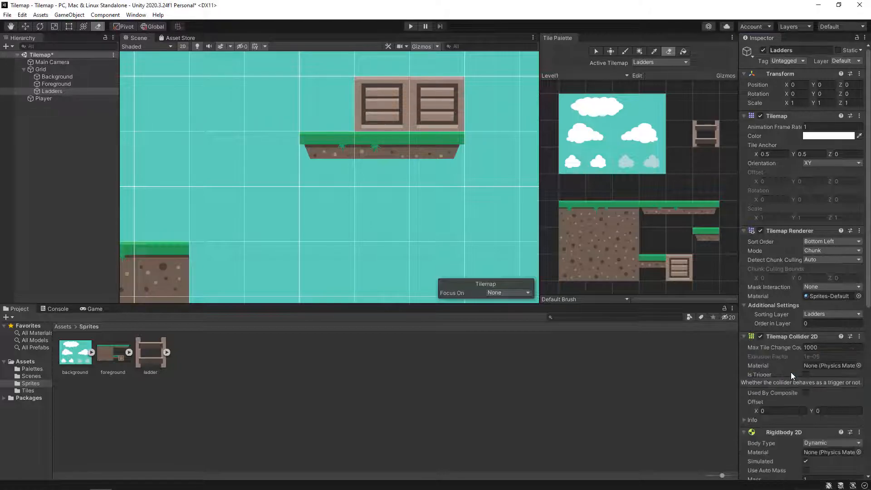
Step: Enable Used By Composite on the Ladders' Tilemap Collider 2D and set its Rigidbody 2D Body Type to Static
scroll(826, 176, "down", 6)
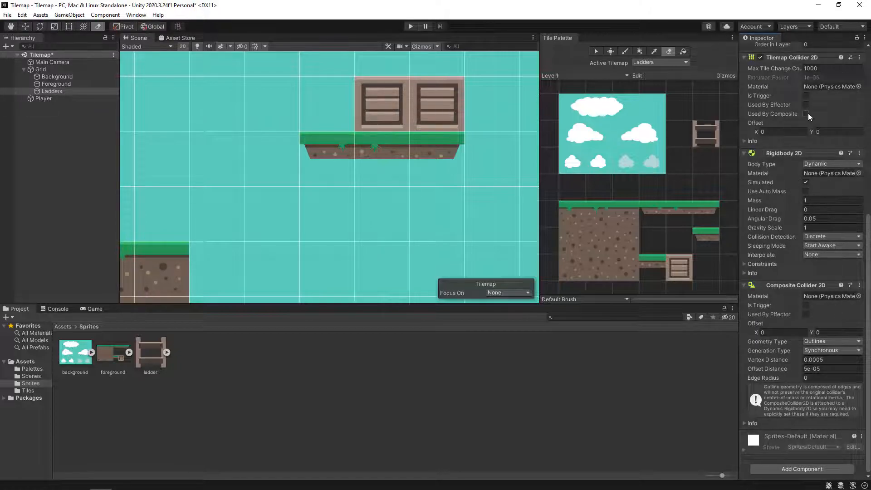
left_click(806, 114)
left_click(819, 165)
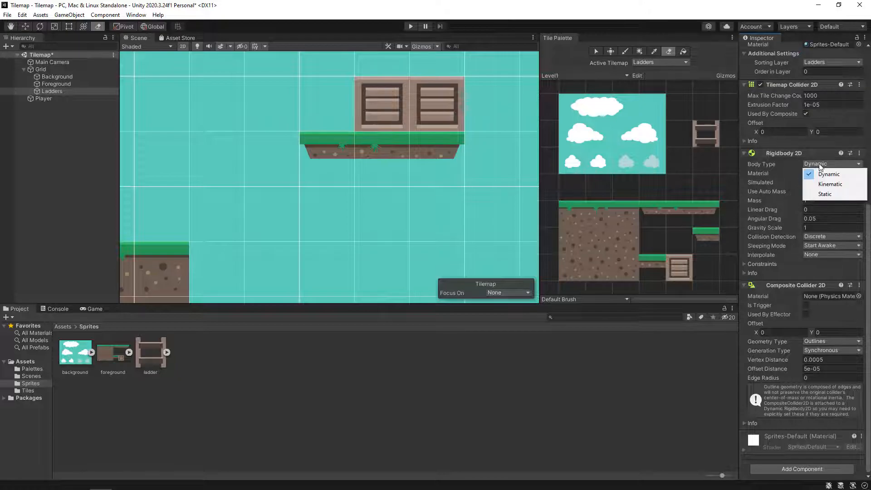
left_click(824, 194)
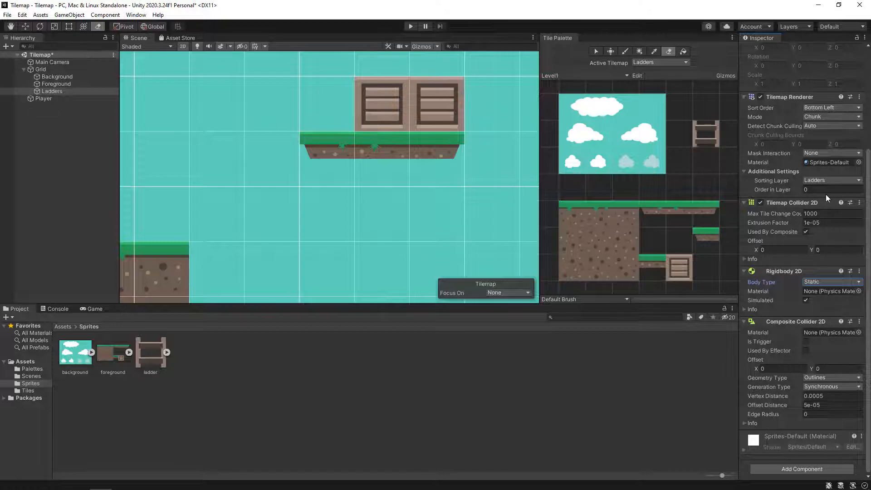
Step: Make the Ladders' Composite Collider 2D a trigger and save the scene
left_click(806, 342)
key("ctrl+s")
scroll(307, 219, "down", 4)
middle_click_drag(184, 202, 362, 249)
scroll(319, 219, "up", 4)
scroll(321, 223, "up", 2)
scroll(362, 249, "down", 5)
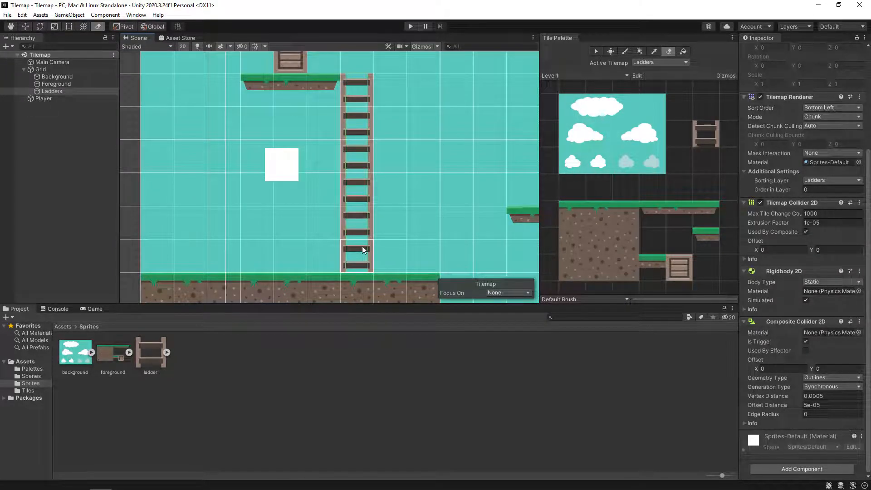
Step: Define two new object layers, Foreground as User Layer 6 and Ladders as User Layer 7
left_click(62, 76)
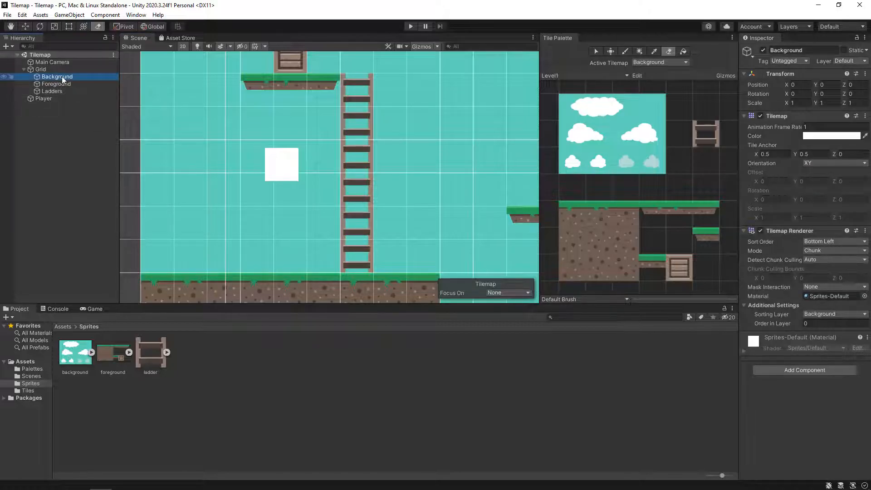
left_click(62, 83)
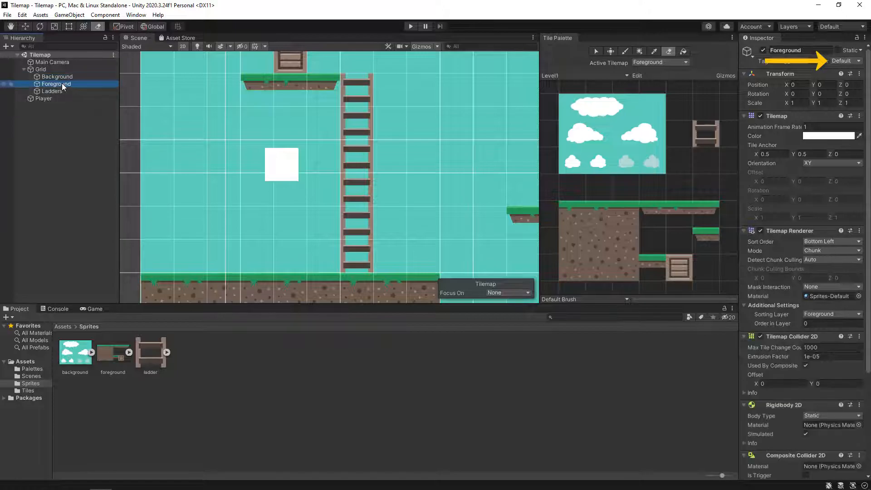
left_click(61, 90)
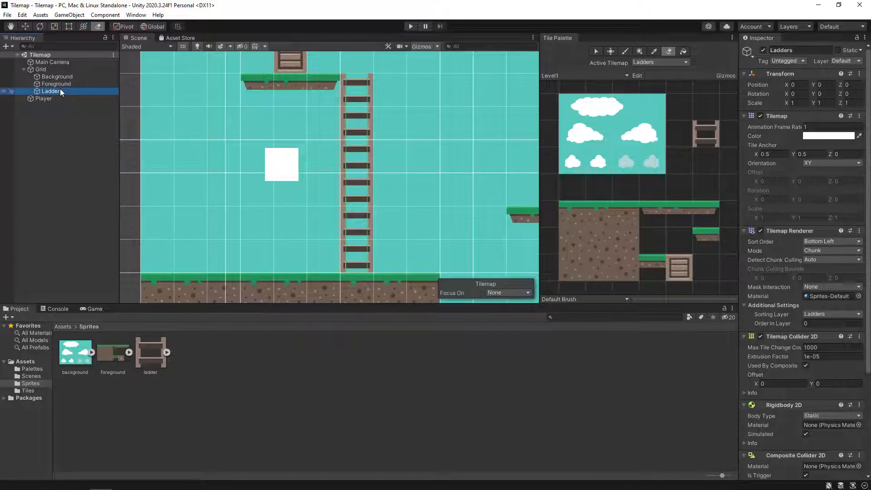
left_click(840, 61)
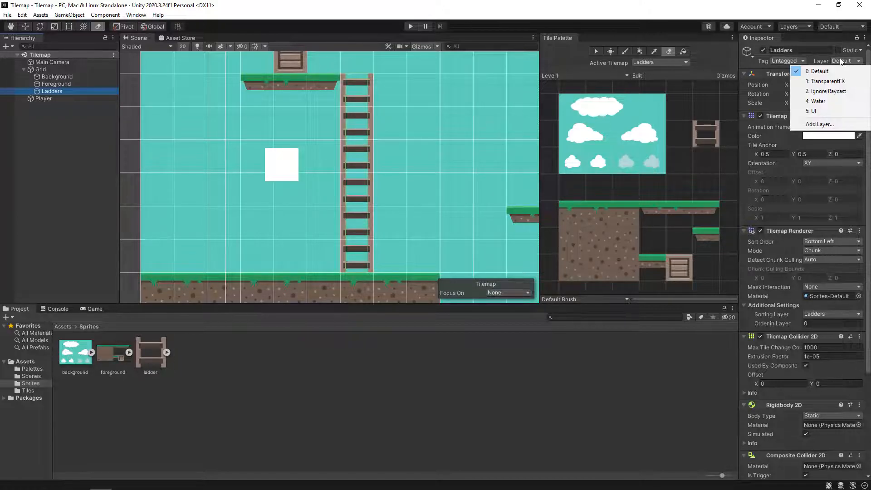
left_click(820, 124)
left_click(832, 159)
type("Foreground")
key("Tab")
type("Ladders")
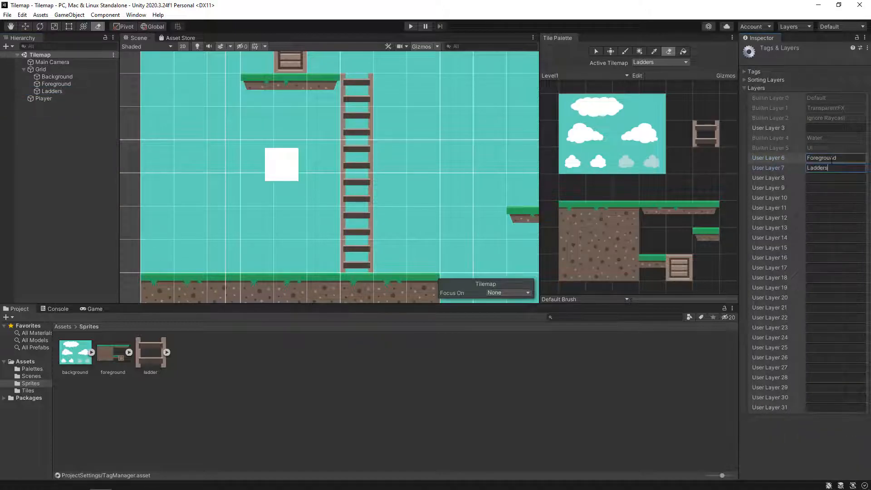
Step: Assign the Foreground tilemap to the Foreground layer and the Ladders tilemap to the Ladders layer
left_click(57, 84)
left_click(844, 61)
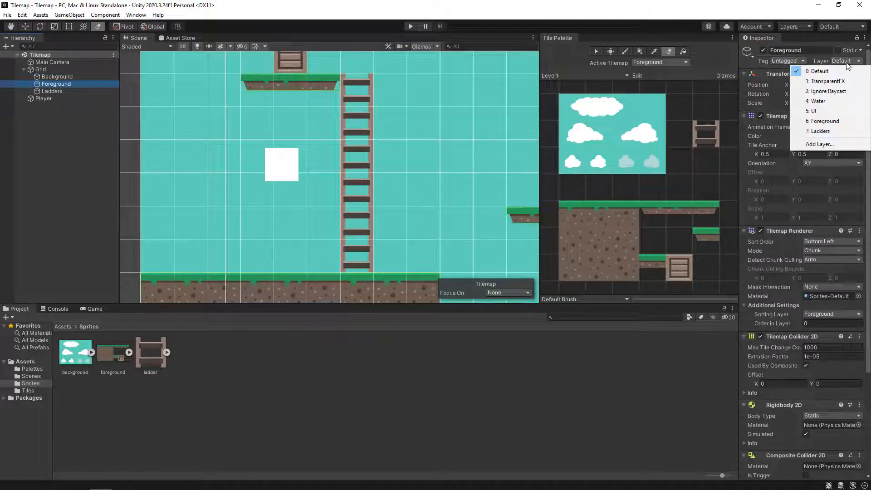
left_click(824, 121)
left_click(52, 91)
left_click(843, 60)
left_click(821, 131)
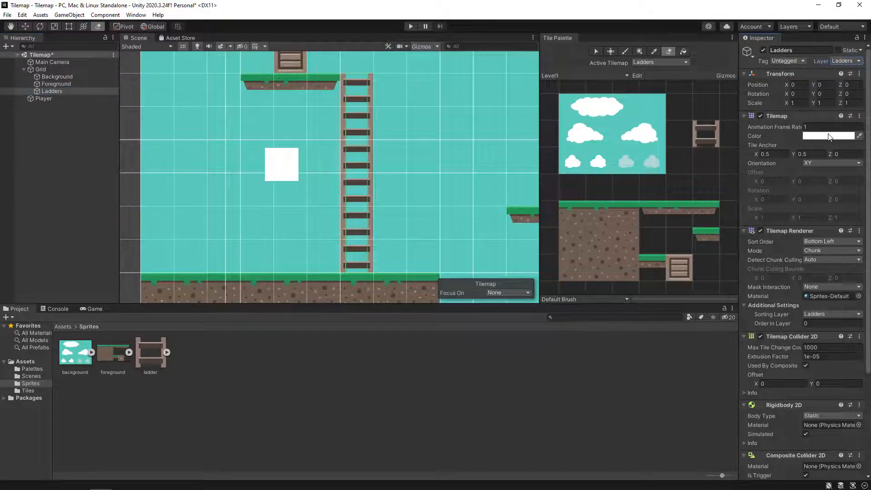